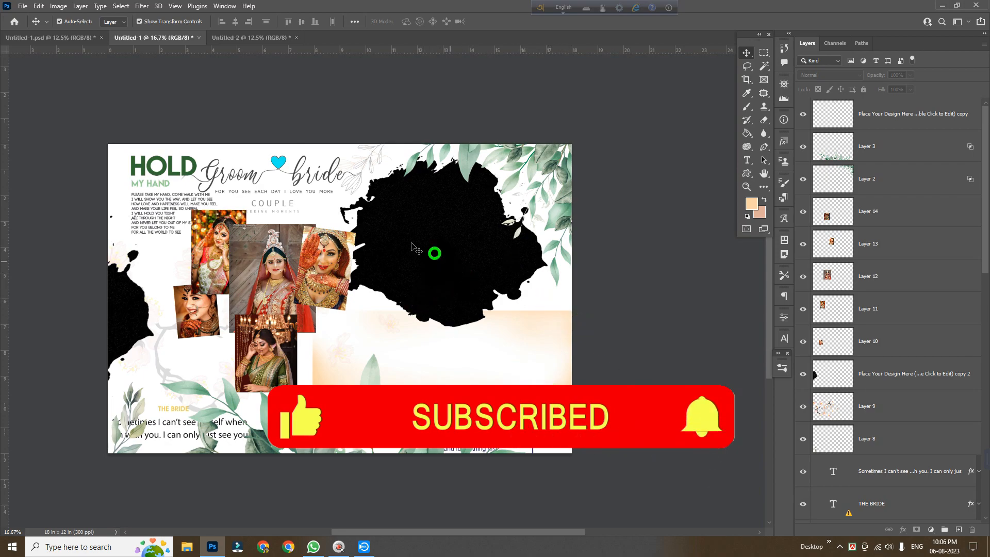
Copy the peach gradient background from the 18 x 12 in design into the 36 x 12 in document and stretch it across the whole canvas
{"action": "scroll", "coordinate": [652, 269], "scroll_direction": "down", "scroll_amount": 1}
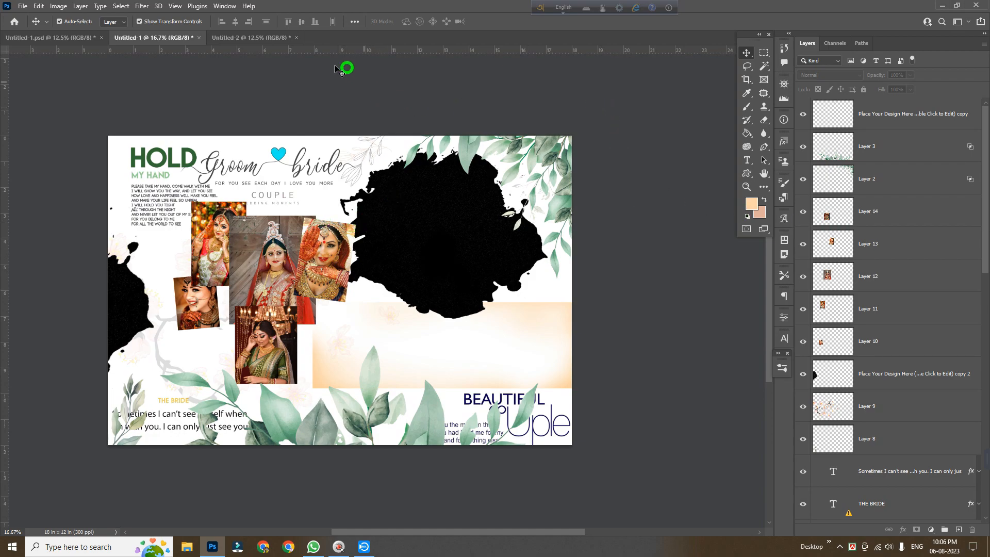
{"action": "left_click", "coordinate": [260, 38]}
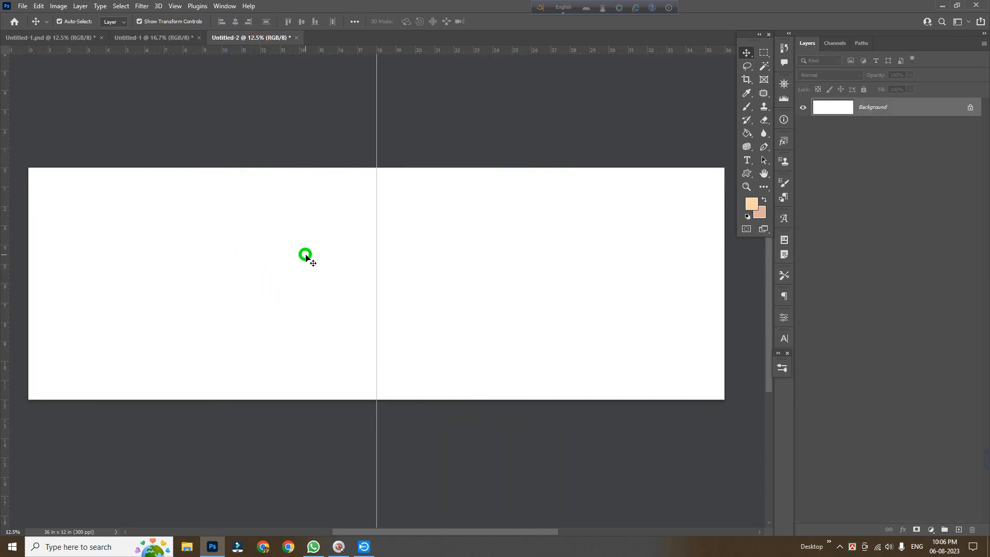
{"action": "left_click", "coordinate": [139, 38]}
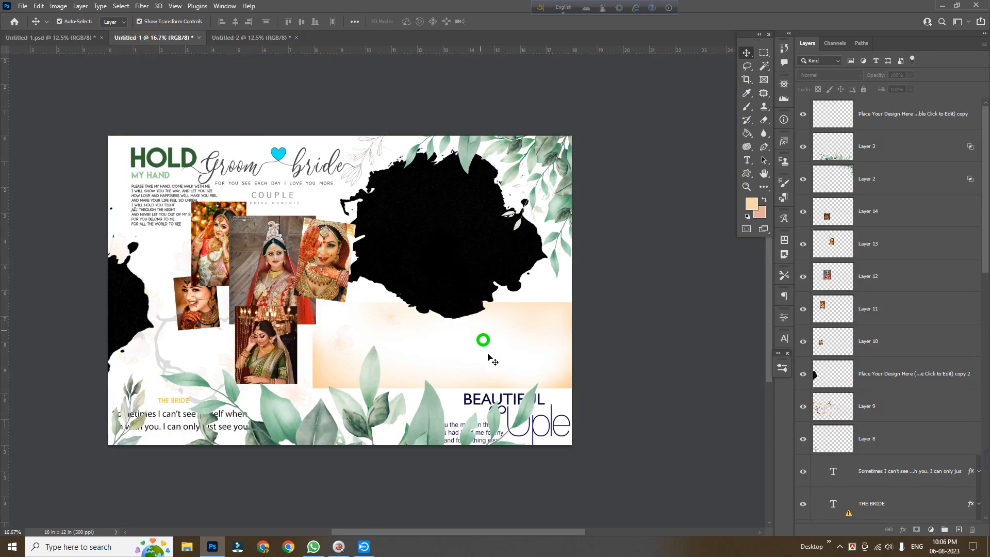
{"action": "left_click_drag", "start_coordinate": [329, 379], "coordinate": [200, 178]}
{"action": "key", "text": "ctrl+t"}
{"action": "left_click_drag", "start_coordinate": [216, 228], "coordinate": [741, 369]}
{"action": "key", "text": "Return"}
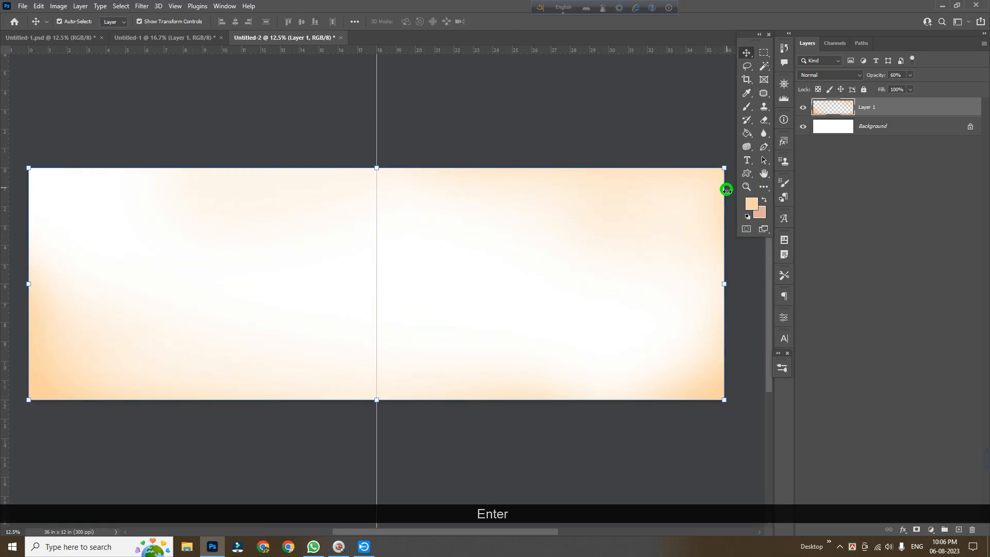
{"action": "left_click", "coordinate": [911, 76]}
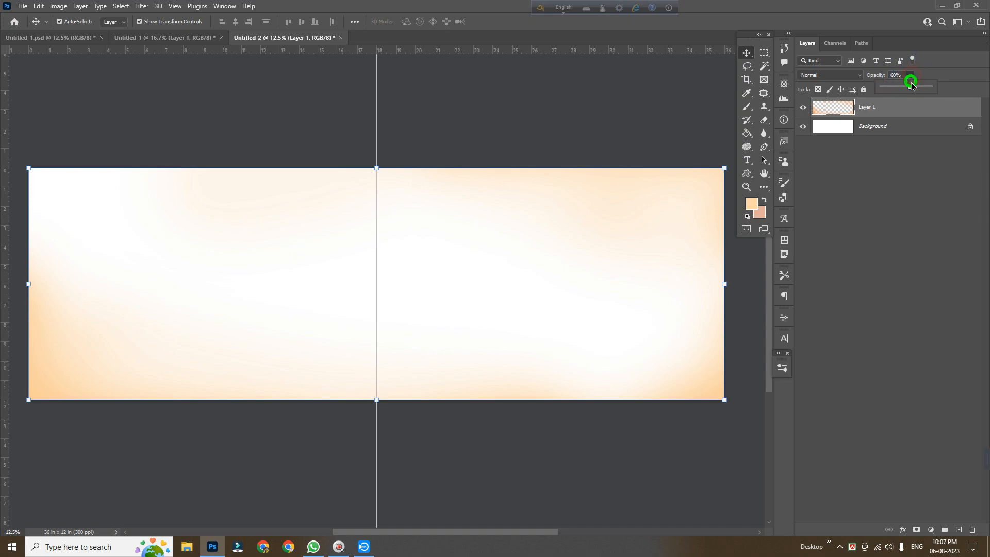
{"action": "left_click_drag", "start_coordinate": [909, 85], "coordinate": [961, 93]}
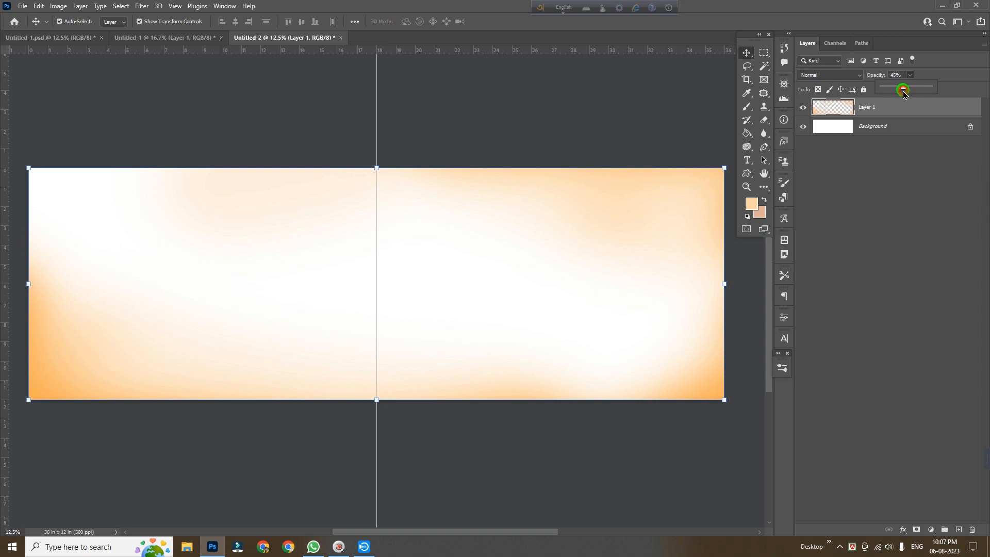
{"action": "left_click_drag", "start_coordinate": [903, 91], "coordinate": [906, 93]}
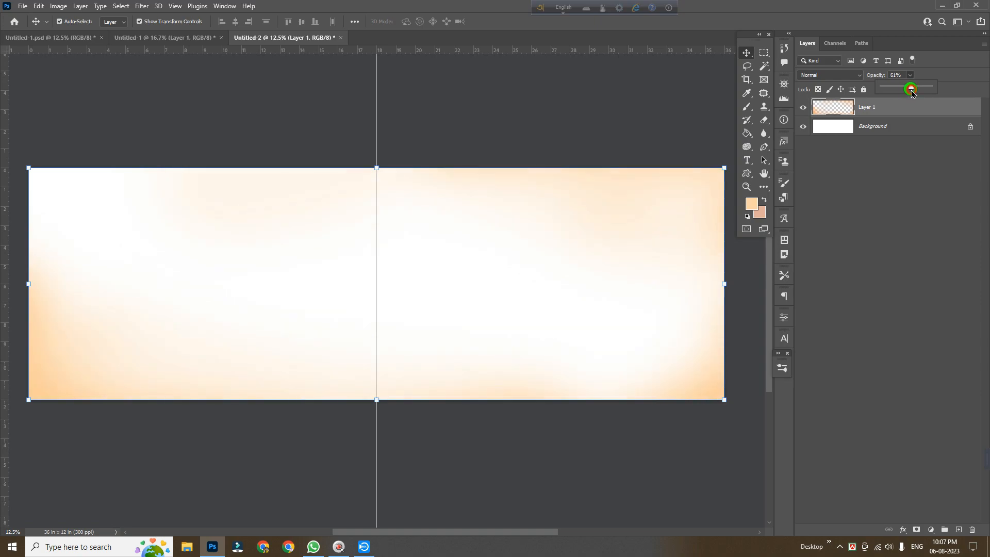
{"action": "left_click", "coordinate": [713, 103]}
{"action": "key", "text": "ctrl"}
{"action": "key", "text": "ctrl+z"}
{"action": "left_click", "coordinate": [889, 107]}
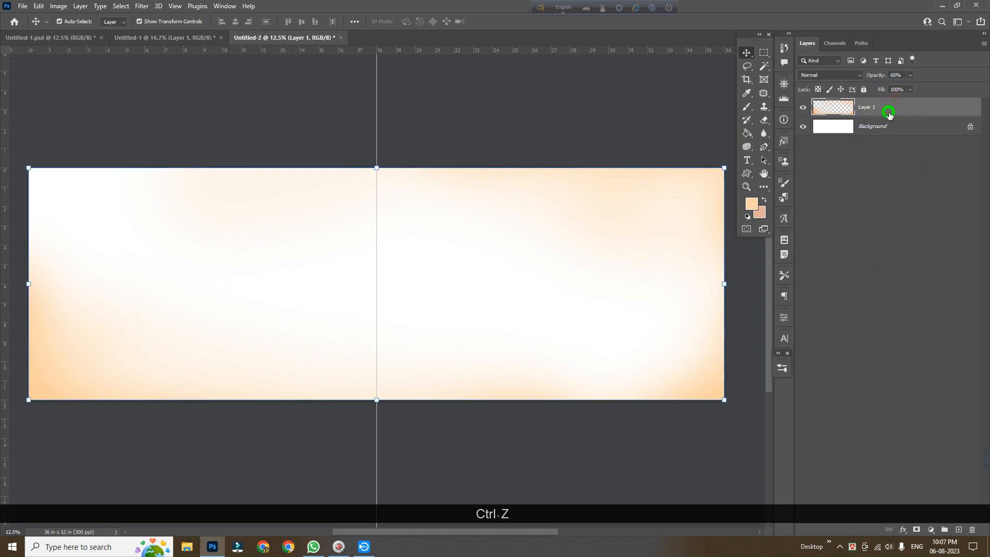
Bring the green leaf cluster from the original design into the spread's upper right corner
{"action": "left_click", "coordinate": [393, 105]}
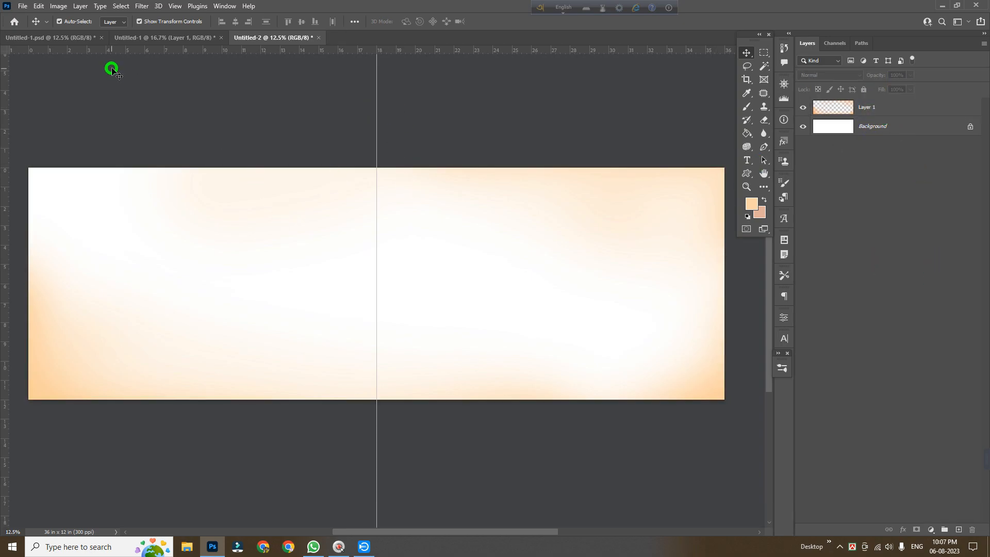
{"action": "left_click", "coordinate": [137, 37]}
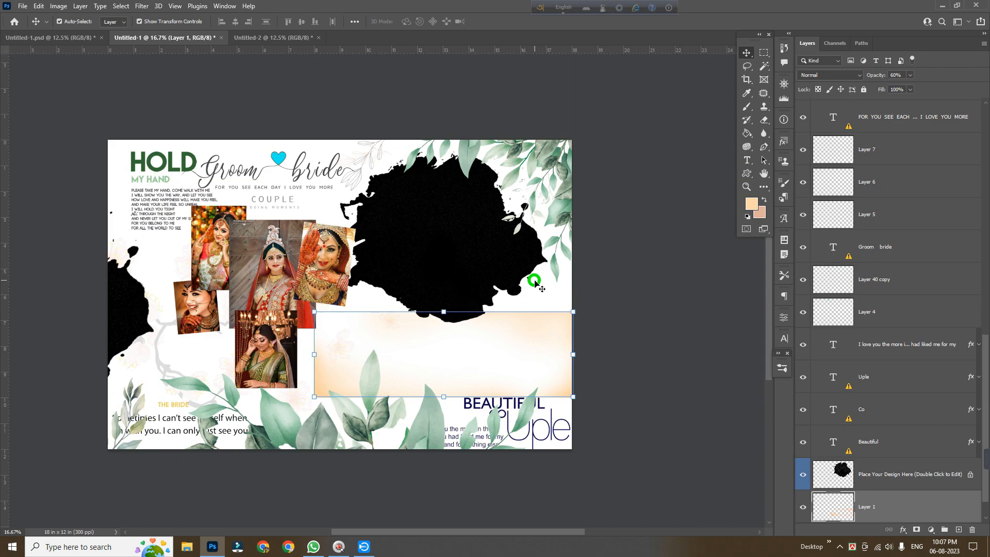
{"action": "left_click", "coordinate": [571, 174]}
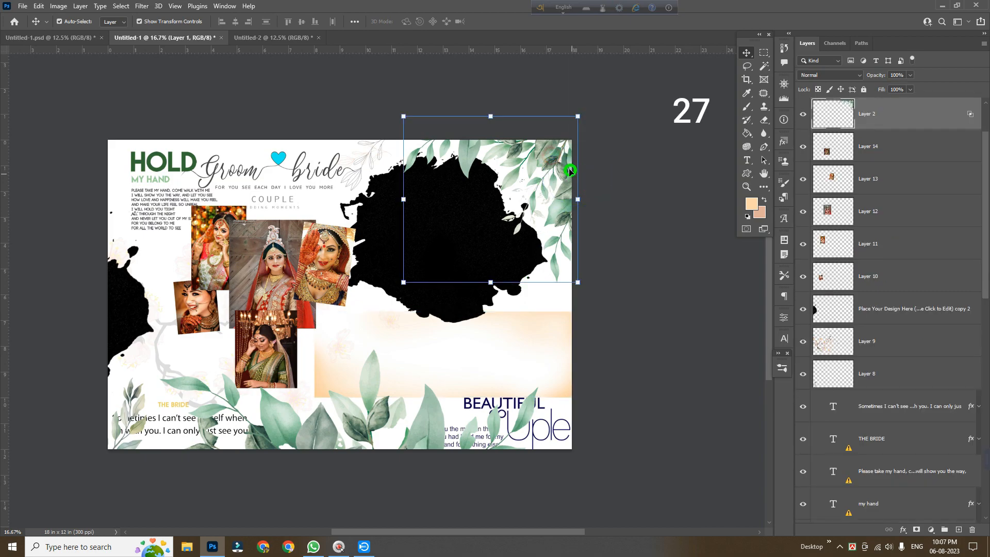
{"action": "left_click_drag", "start_coordinate": [559, 160], "coordinate": [664, 221]}
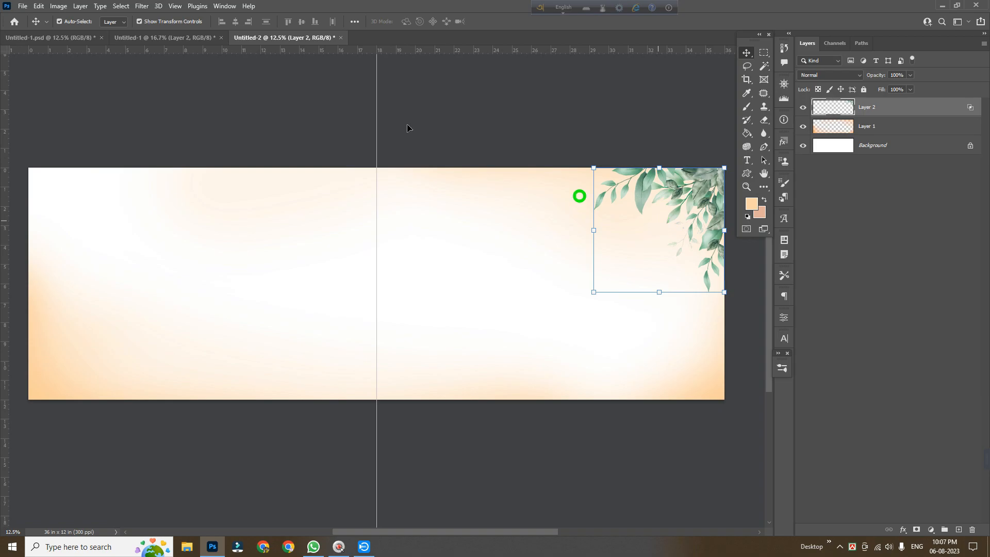
Copy the black photo placeholder shape and its line-art leaf layer from the original design into the spread's right half
{"action": "left_click", "coordinate": [181, 38]}
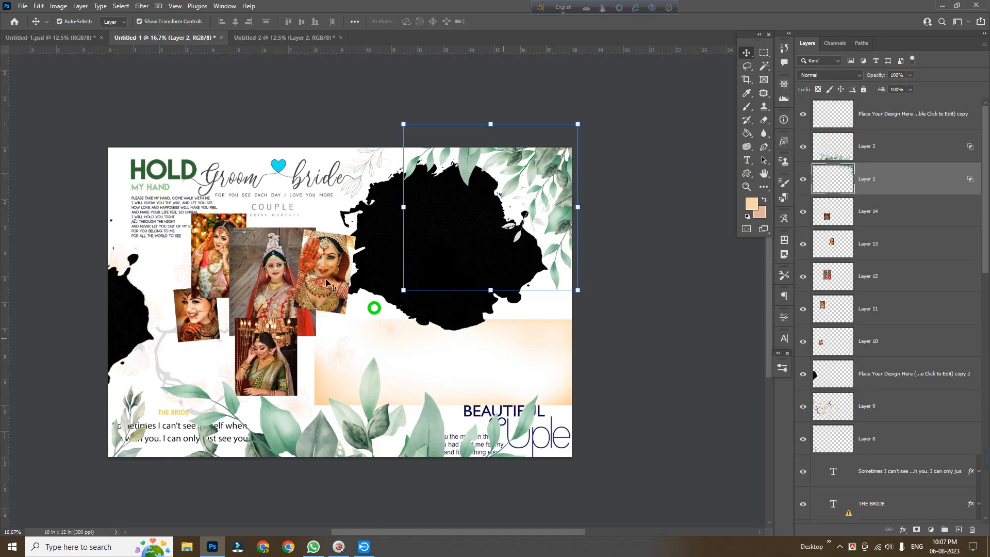
{"action": "left_click_drag", "start_coordinate": [368, 164], "coordinate": [376, 167]}
{"action": "left_click_drag", "start_coordinate": [428, 255], "coordinate": [504, 285]}
{"action": "left_click", "coordinate": [573, 218]}
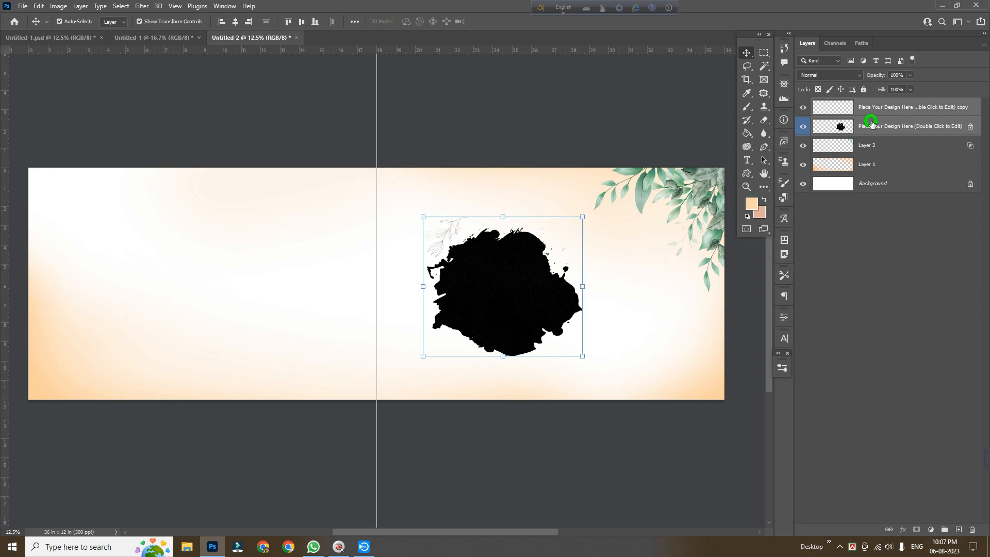
Enlarge the placeholder shape with Free Transform so it covers most of the right page
{"action": "left_click_drag", "start_coordinate": [581, 217], "coordinate": [634, 155]}
{"action": "left_click_drag", "start_coordinate": [422, 356], "coordinate": [372, 391]}
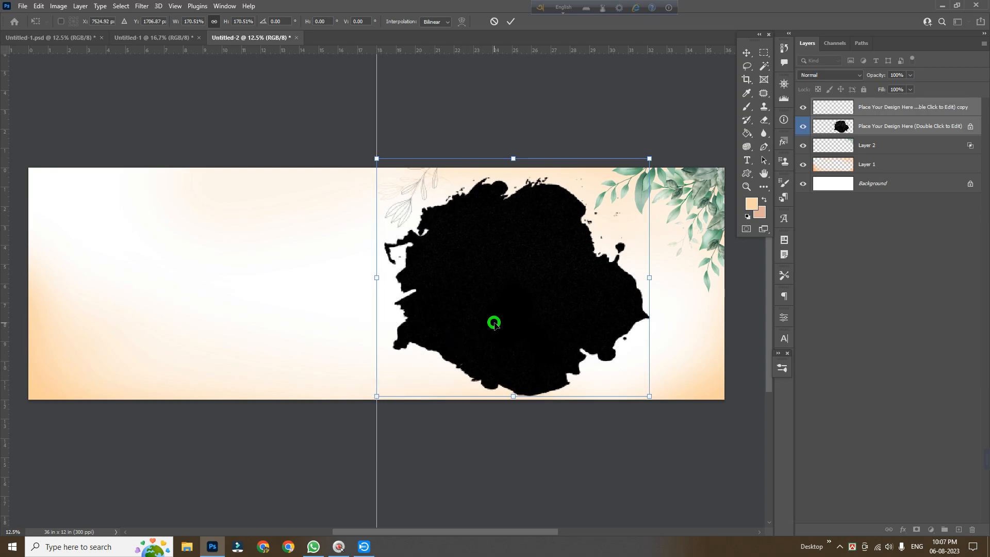
{"action": "left_click_drag", "start_coordinate": [513, 400], "coordinate": [520, 385]}
{"action": "left_click_drag", "start_coordinate": [539, 343], "coordinate": [534, 344]}
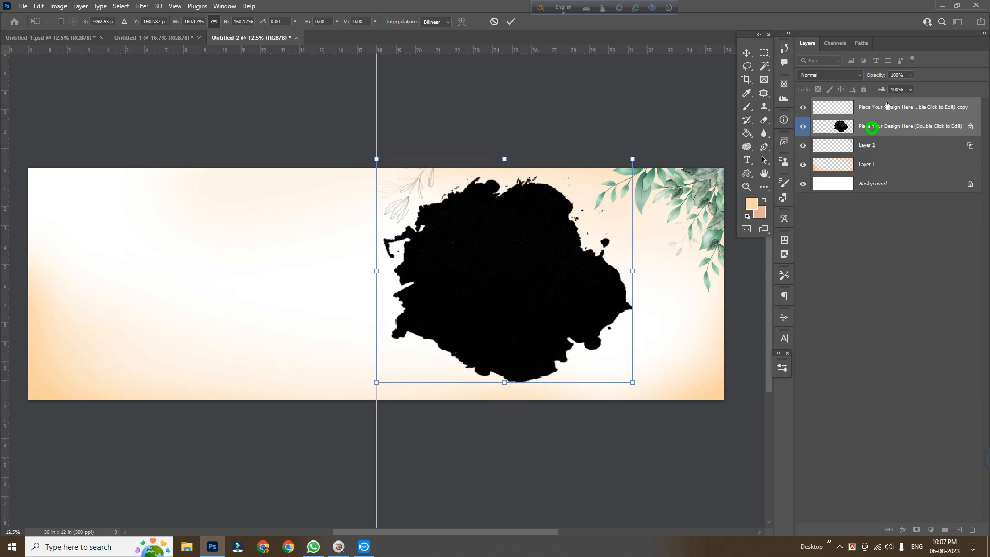
{"action": "key", "text": "Return"}
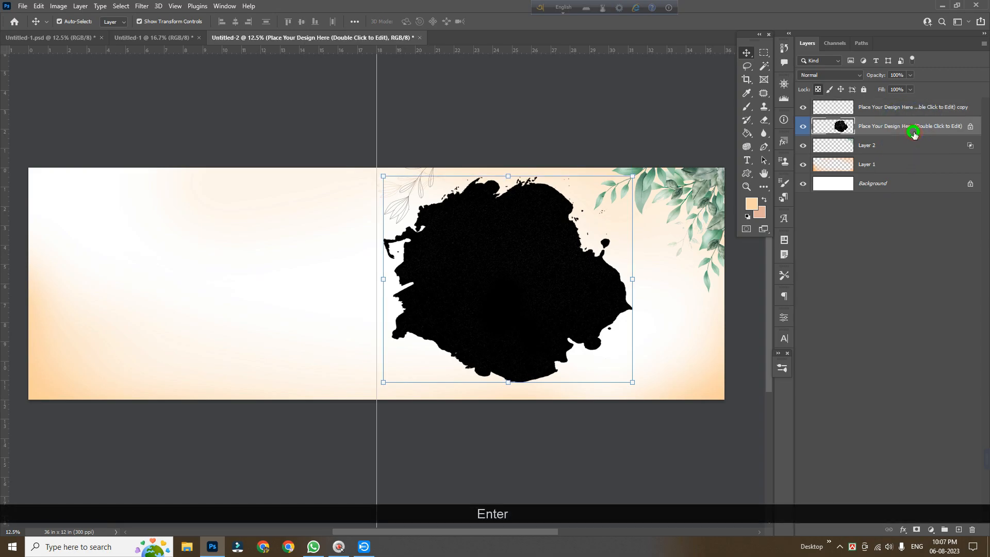
Enlarge the placeholder again and shift it so it bleeds off the right page's top edge
{"action": "left_click_drag", "start_coordinate": [632, 382], "coordinate": [648, 389]}
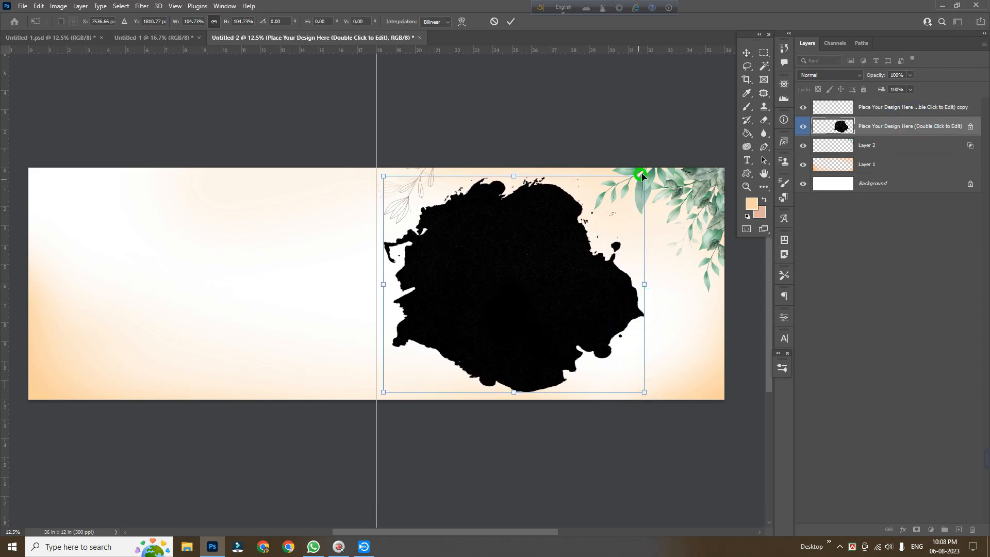
{"action": "left_click_drag", "start_coordinate": [646, 174], "coordinate": [655, 155]}
{"action": "left_click_drag", "start_coordinate": [575, 254], "coordinate": [592, 232]}
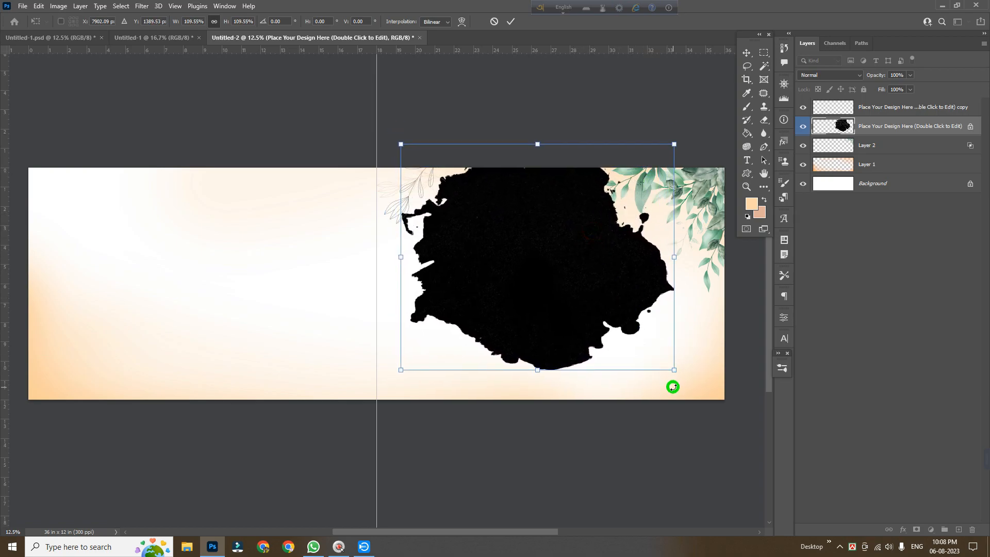
{"action": "left_click_drag", "start_coordinate": [675, 373], "coordinate": [696, 391]}
{"action": "left_click_drag", "start_coordinate": [595, 348], "coordinate": [584, 354]}
{"action": "left_click_drag", "start_coordinate": [679, 398], "coordinate": [669, 387]}
{"action": "key", "text": "Return"}
Scale the line-art leaf layer down to about 83% and nudge it onto the placeholder's upper left edge
{"action": "left_click", "coordinate": [892, 111]}
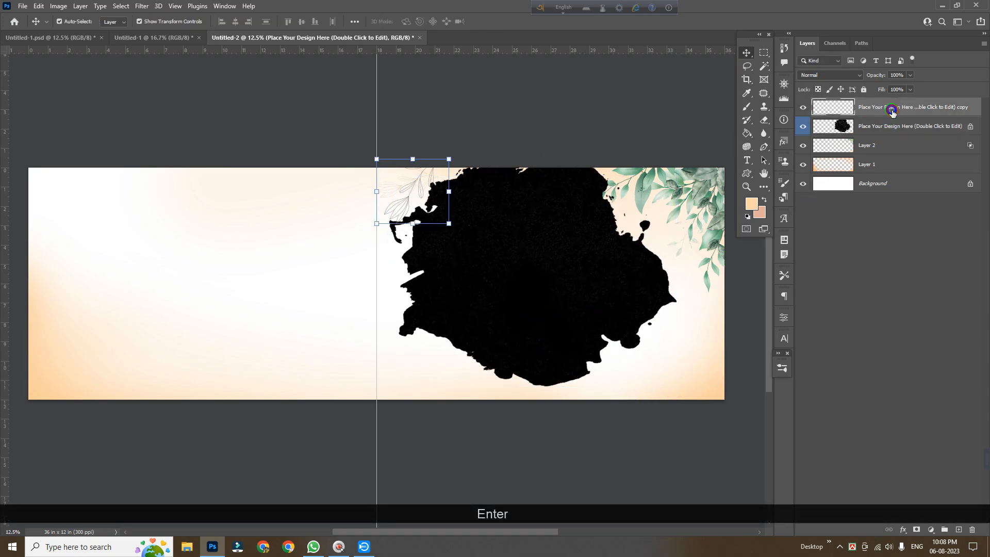
{"action": "key", "text": "ctrl+t"}
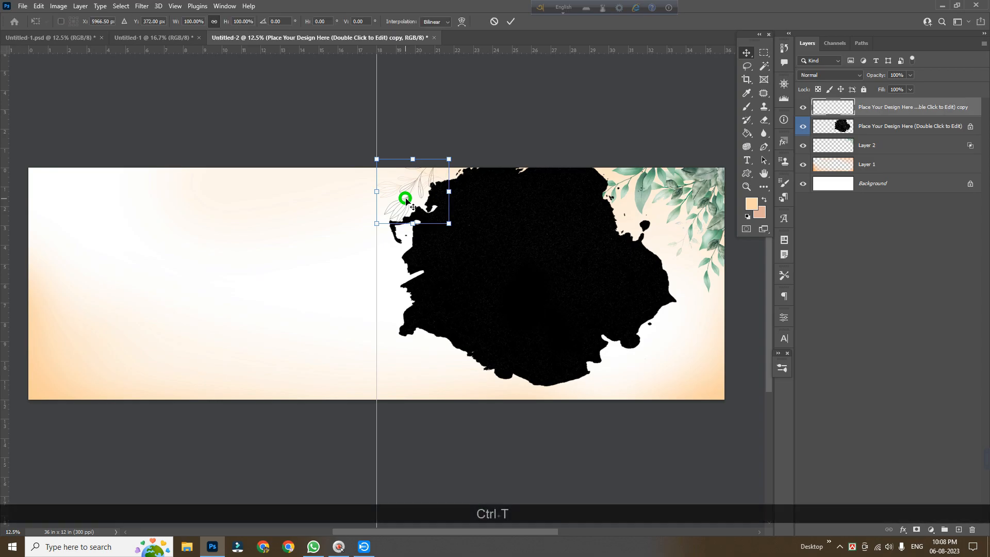
{"action": "key", "text": "Left"}
{"action": "key", "text": "Left"}
{"action": "key", "text": "Left"}
{"action": "key", "text": "Left"}
{"action": "key", "text": "Left"}
{"action": "key", "text": "Left"}
{"action": "key", "text": "Left"}
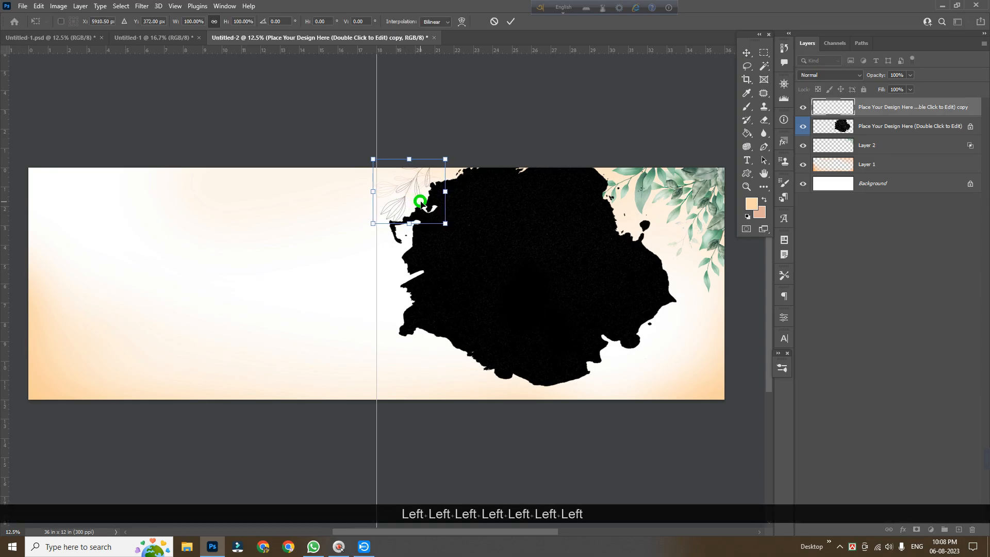
{"action": "key", "text": "Up"}
{"action": "key", "text": "Up"}
{"action": "left_click_drag", "start_coordinate": [411, 220], "coordinate": [410, 212]}
{"action": "key", "text": "Left"}
{"action": "key", "text": "Left"}
{"action": "key", "text": "Left"}
{"action": "key", "text": "Left"}
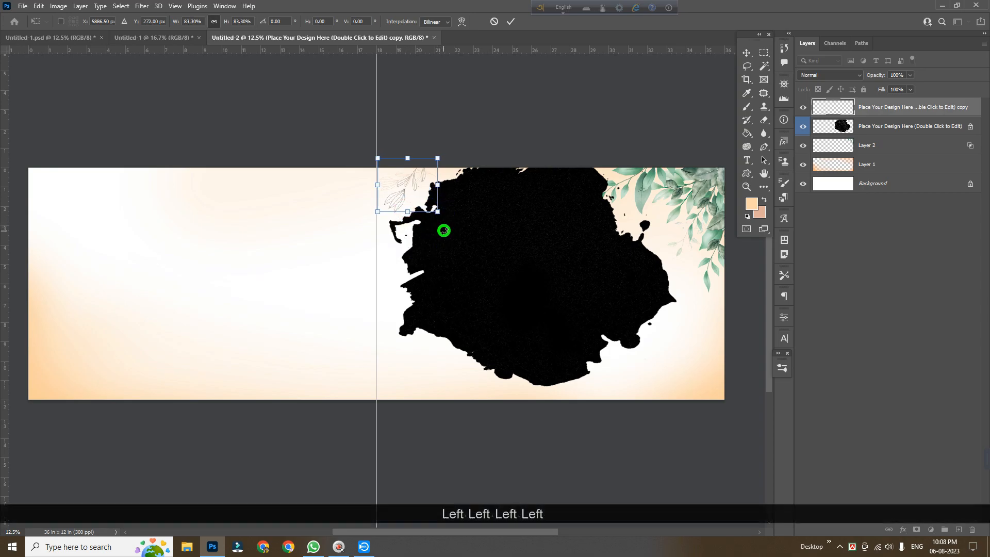
{"action": "key", "text": "Return"}
Copy a second placeholder shape from the original design onto the left page
{"action": "left_click", "coordinate": [493, 464]}
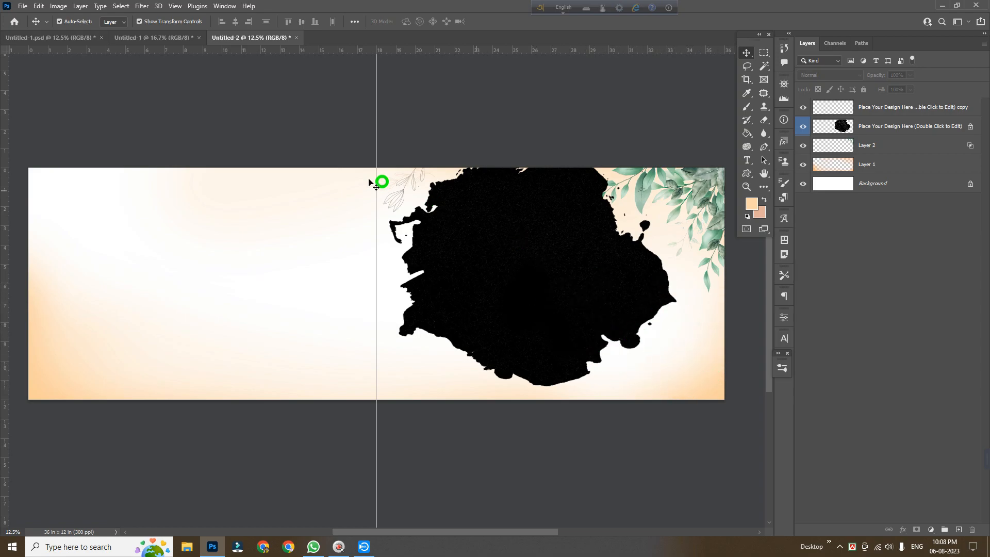
{"action": "mouse_move", "coordinate": [149, 52]}
{"action": "left_mouse_down"}
{"action": "mouse_move", "coordinate": [137, 38]}
{"action": "mouse_move", "coordinate": [558, 350]}
{"action": "mouse_move", "coordinate": [131, 328]}
{"action": "mouse_move", "coordinate": [153, 312]}
{"action": "mouse_move", "coordinate": [247, 38]}
{"action": "mouse_move", "coordinate": [132, 311]}
{"action": "mouse_move", "coordinate": [172, 316]}
{"action": "mouse_move", "coordinate": [168, 279]}
{"action": "mouse_move", "coordinate": [168, 307]}
{"action": "left_mouse_up"}
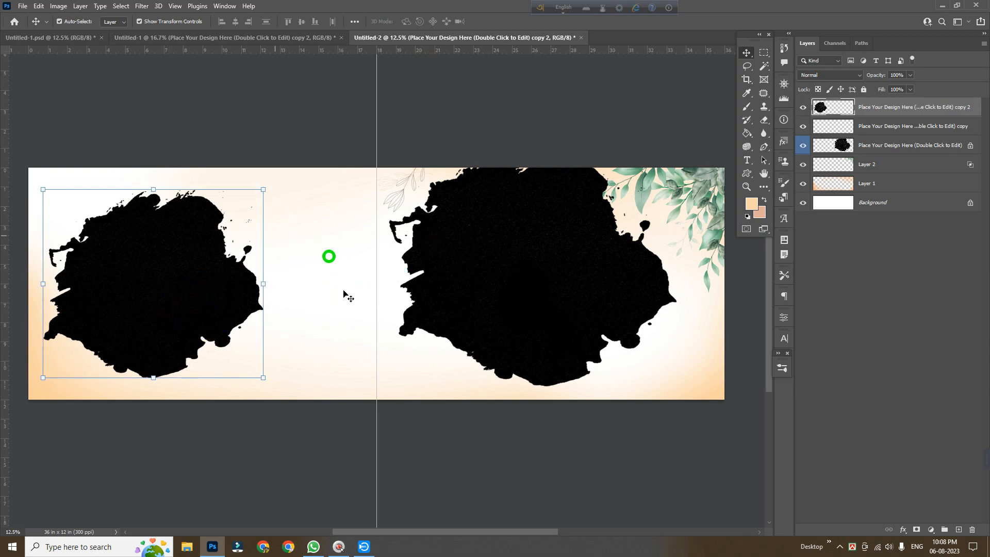
{"action": "left_click_drag", "start_coordinate": [168, 287], "coordinate": [174, 291]}
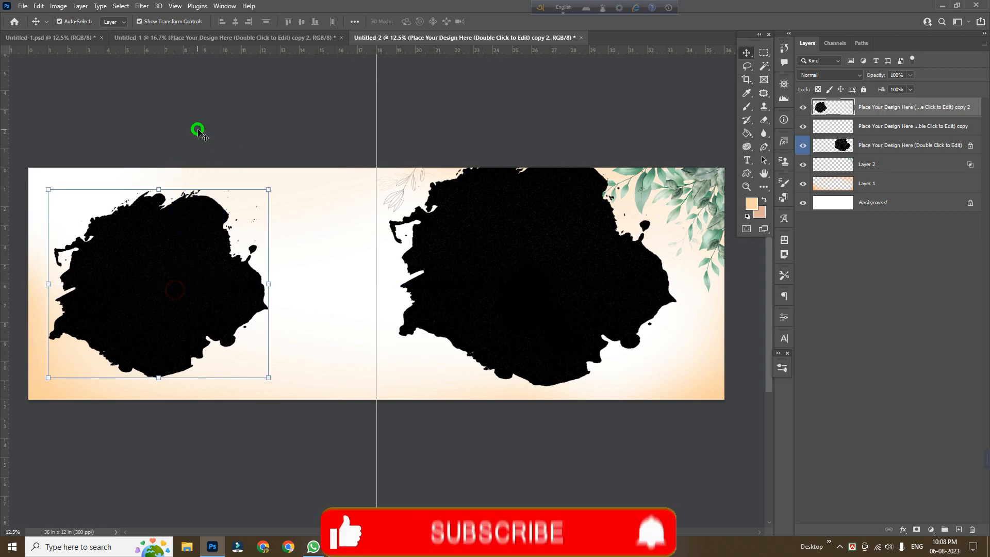
Copy the faded cherry-blossom branch into the spread and position it across the middle
{"action": "left_click", "coordinate": [227, 37]}
{"action": "scroll", "coordinate": [382, 335], "scroll_direction": "down", "scroll_amount": 2}
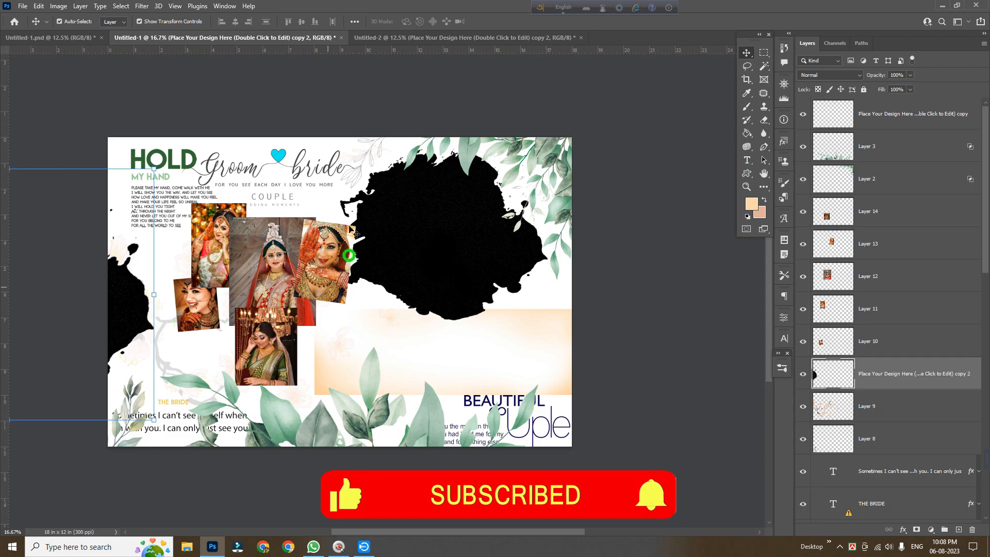
{"action": "left_click_drag", "start_coordinate": [295, 388], "coordinate": [330, 284]}
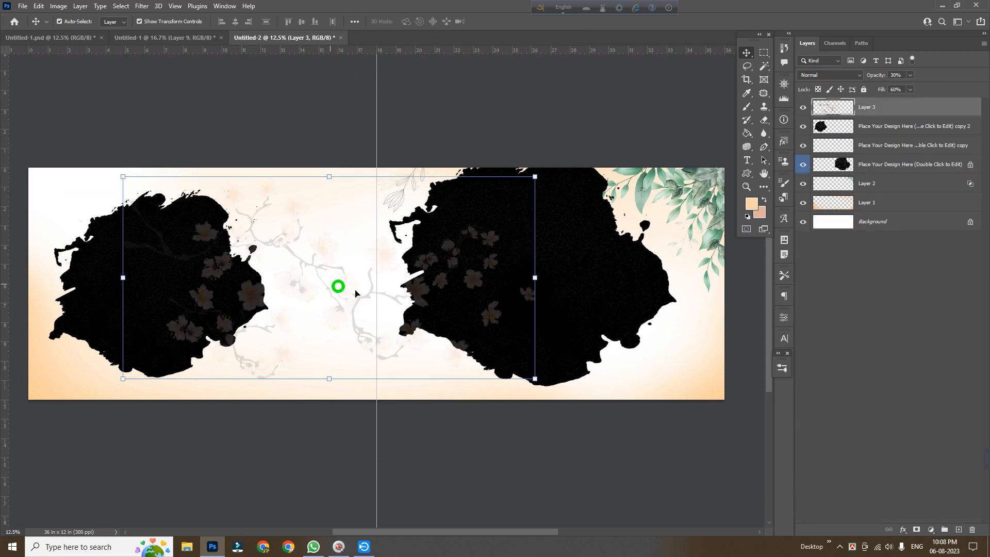
{"action": "left_click_drag", "start_coordinate": [325, 249], "coordinate": [309, 270]}
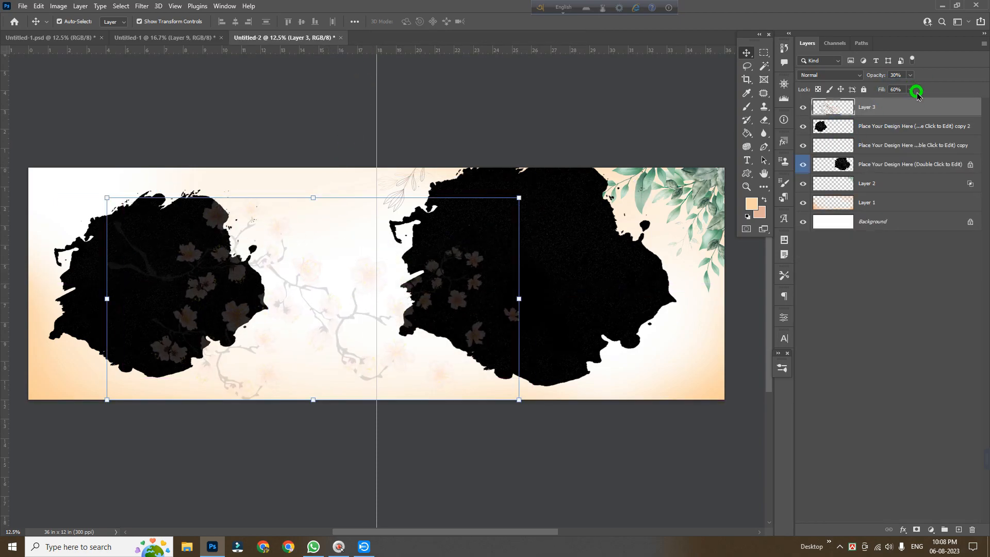
Move the branch layer below the peach background layer in the layer stack
{"action": "left_click", "coordinate": [911, 90]}
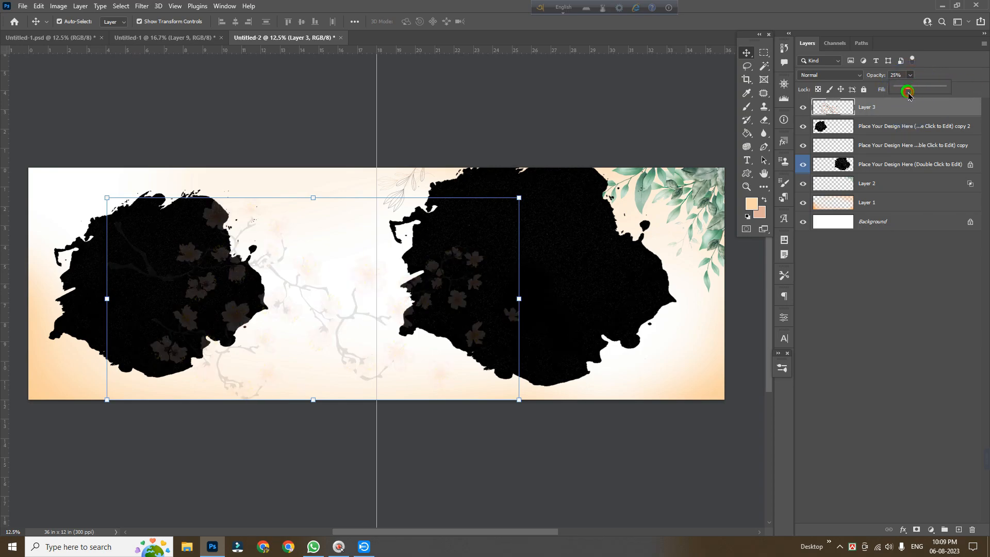
{"action": "left_click", "coordinate": [933, 77]}
{"action": "left_click_drag", "start_coordinate": [909, 120], "coordinate": [911, 206]}
Reposition and widen the branch to about 104.5% so it spans the left page up to the center fold
{"action": "key", "text": "ctrl+t"}
{"action": "left_click_drag", "start_coordinate": [247, 225], "coordinate": [140, 208]}
{"action": "mouse_move", "coordinate": [141, 200]}
{"action": "left_mouse_down"}
{"action": "mouse_move", "coordinate": [150, 198]}
{"action": "mouse_move", "coordinate": [139, 190]}
{"action": "left_mouse_up"}
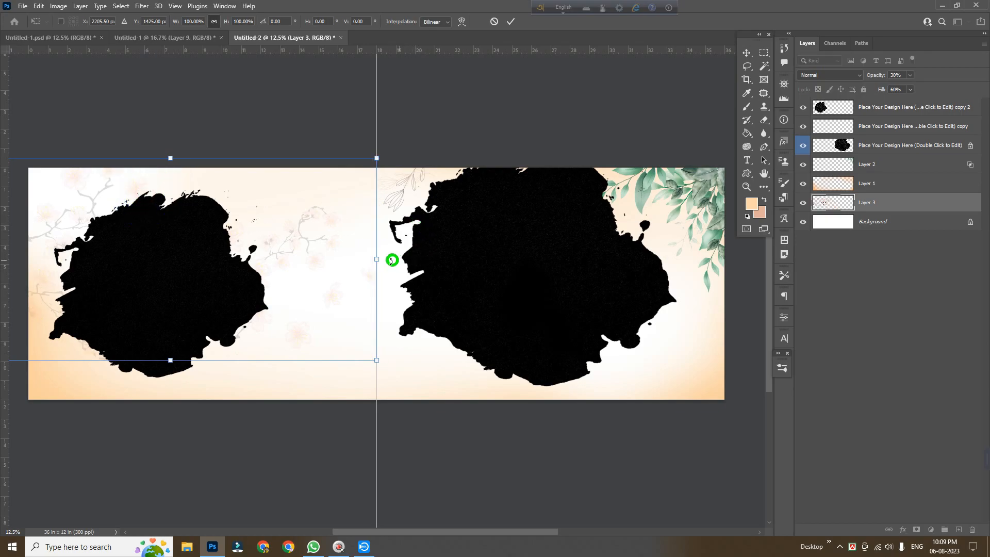
{"action": "left_click_drag", "start_coordinate": [381, 258], "coordinate": [399, 261]}
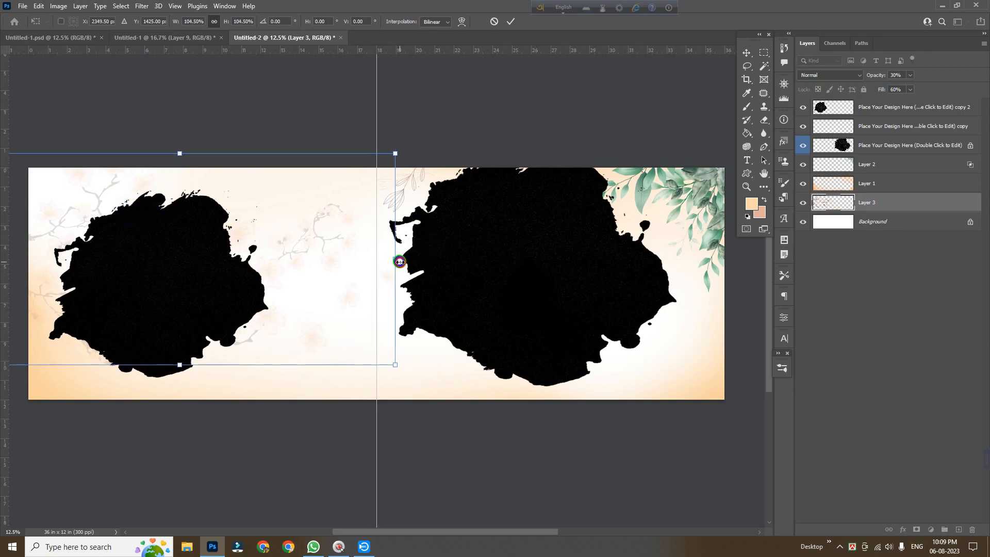
{"action": "key", "text": "Return"}
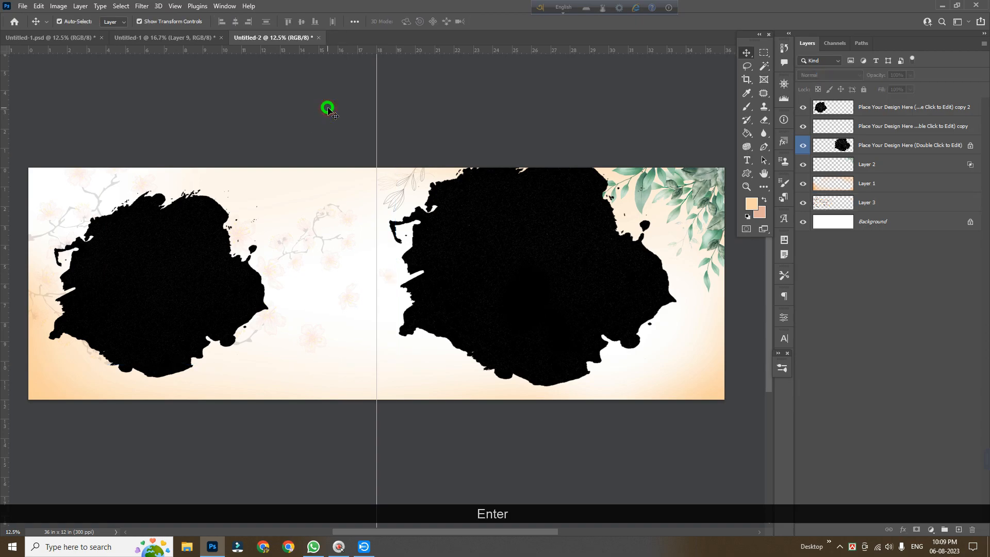
Copy the lower green leaf arrangement from the original design into the spread's bottom center
{"action": "left_click", "coordinate": [160, 40]}
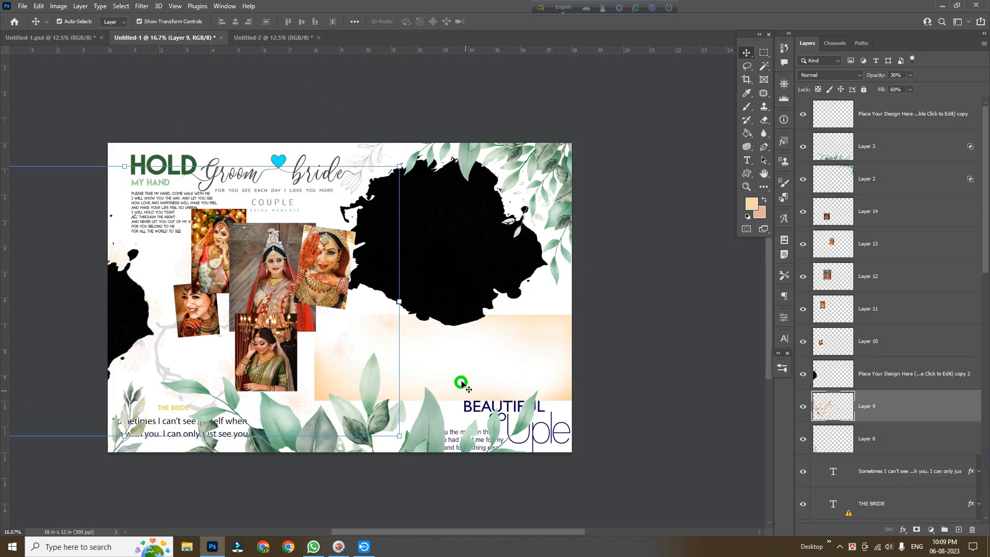
{"action": "left_click", "coordinate": [425, 422]}
{"action": "left_click_drag", "start_coordinate": [435, 432], "coordinate": [280, 39]}
{"action": "left_click_drag", "start_coordinate": [309, 132], "coordinate": [385, 347]}
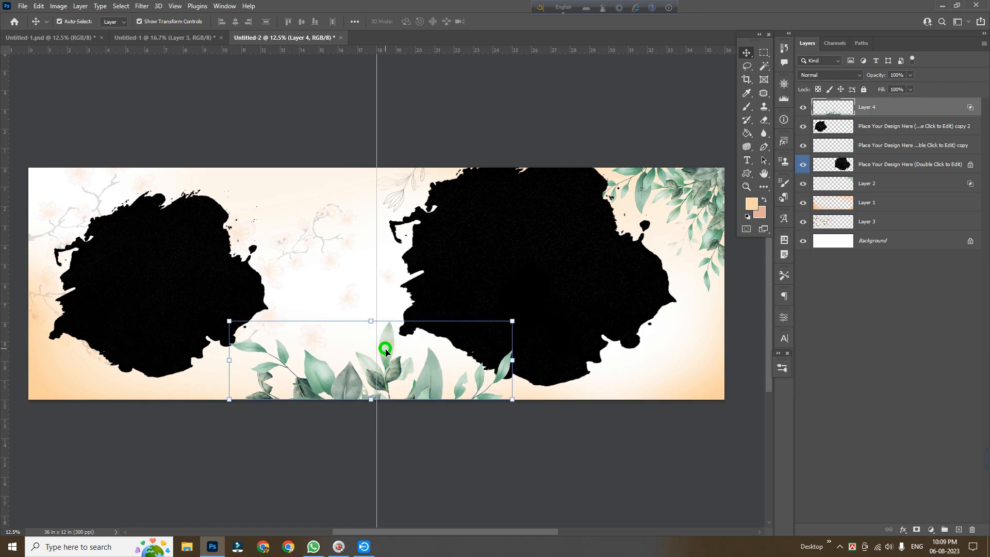
Copy the small leaf sprig from the original design into the spread's bottom-left corner
{"action": "left_click", "coordinate": [427, 459]}
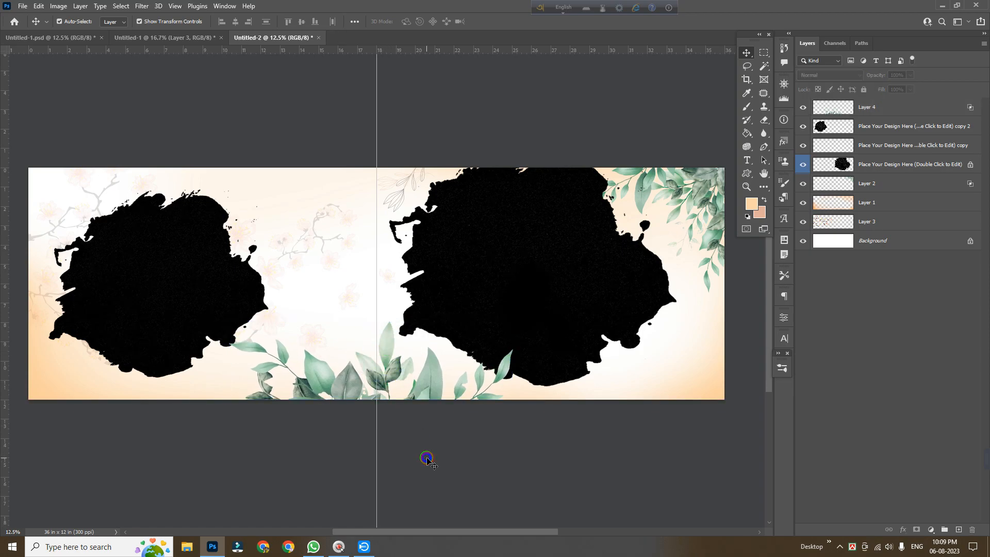
{"action": "left_click", "coordinate": [178, 37]}
{"action": "scroll", "coordinate": [443, 329], "scroll_direction": "down", "scroll_amount": 1}
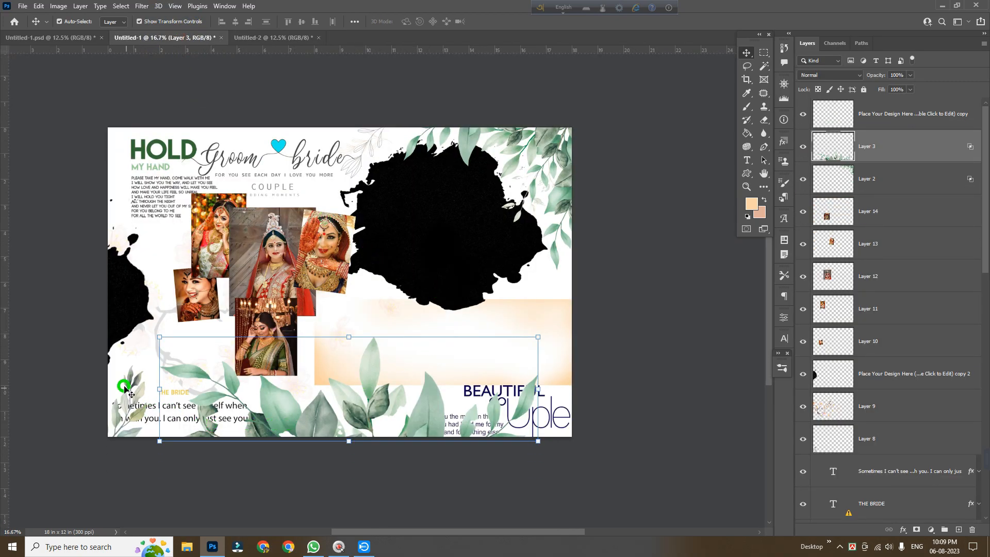
{"action": "left_click_drag", "start_coordinate": [129, 381], "coordinate": [60, 386]}
{"action": "left_click", "coordinate": [57, 367]}
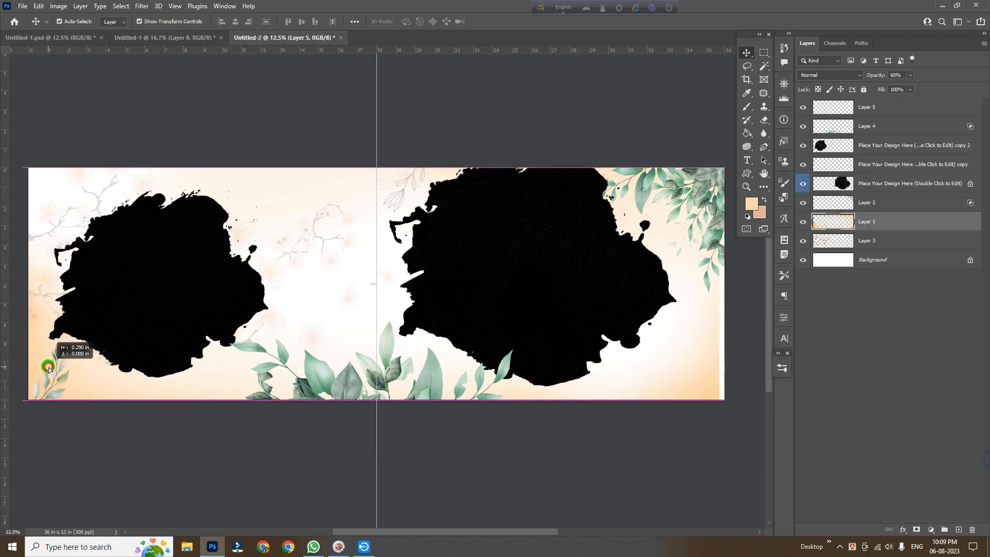
{"action": "key", "text": "ctrl"}
{"action": "key", "text": "ctrl+z"}
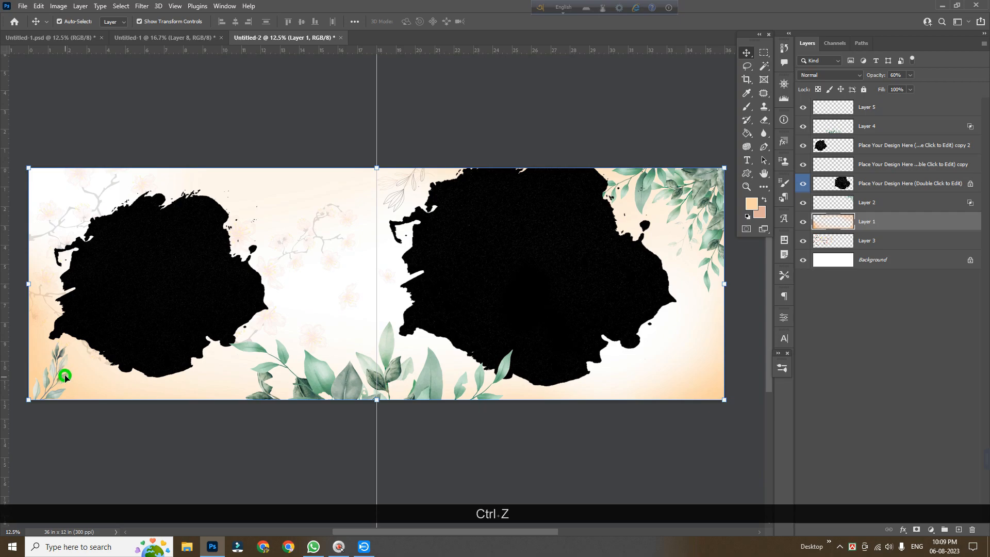
{"action": "left_click_drag", "start_coordinate": [65, 380], "coordinate": [56, 383]}
{"action": "left_click", "coordinate": [194, 473]}
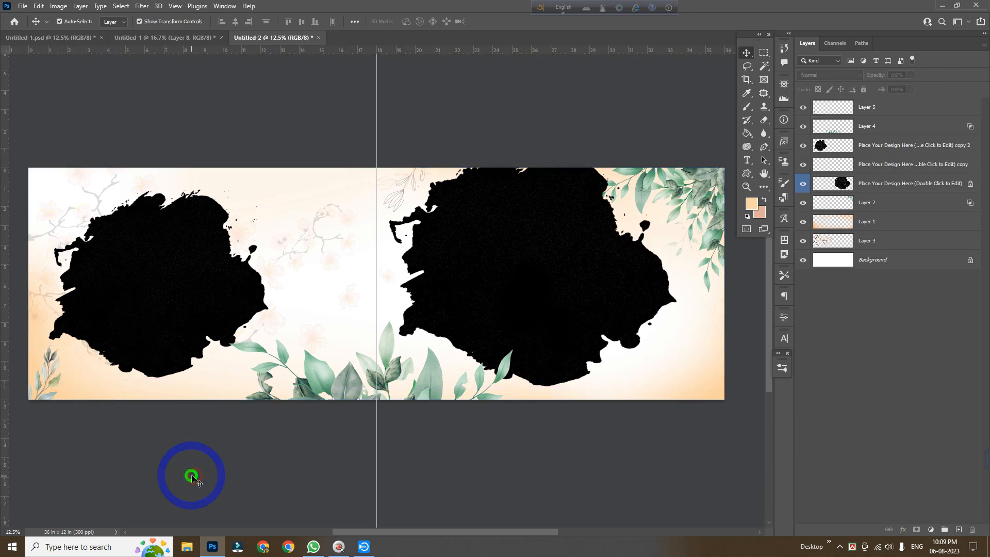
Copy the HOLD / MY HAND text block with its paragraph into the spread's top-left corner
{"action": "left_click", "coordinate": [157, 38]}
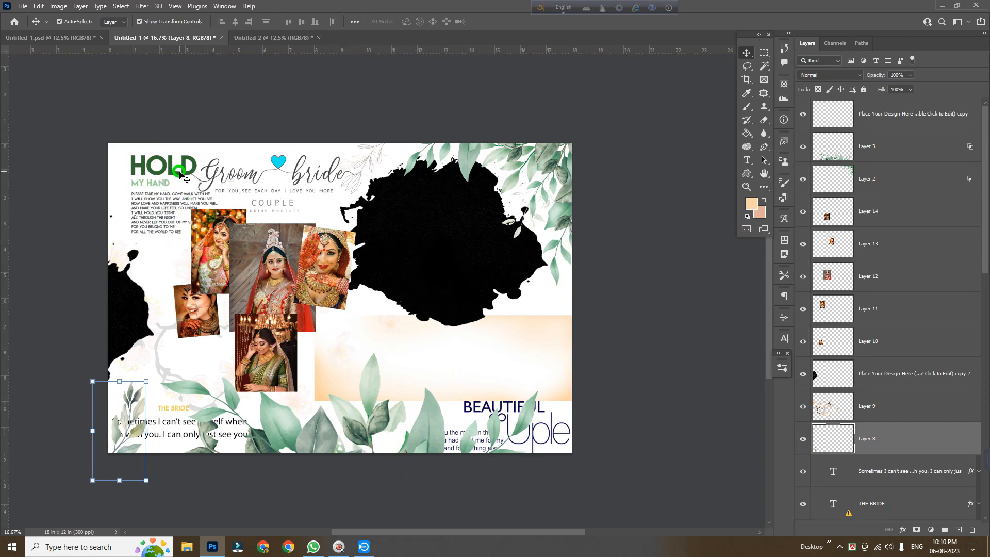
{"action": "left_click_drag", "start_coordinate": [188, 175], "coordinate": [88, 211]}
{"action": "key", "text": "ctrl+t"}
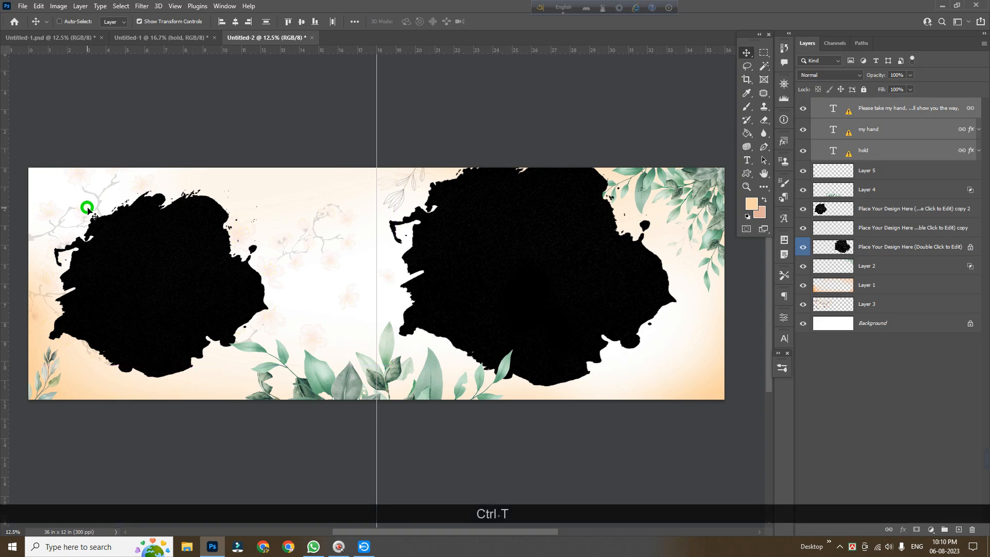
{"action": "left_click", "coordinate": [588, 241]}
{"action": "key", "text": "space"}
{"action": "left_click_drag", "start_coordinate": [260, 290], "coordinate": [538, 328]}
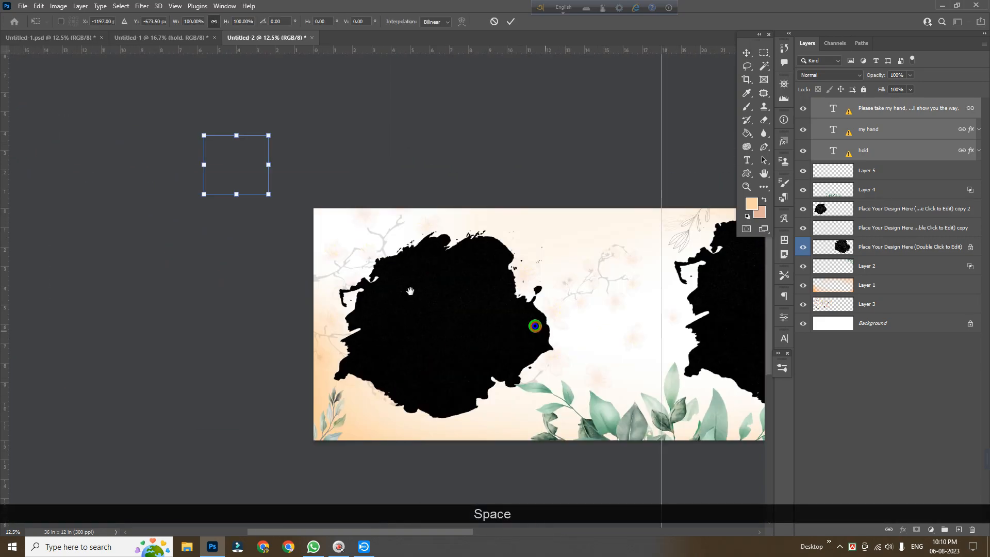
{"action": "left_click_drag", "start_coordinate": [247, 161], "coordinate": [375, 246]}
{"action": "left_click", "coordinate": [410, 287], "text": "ctrl"}
{"action": "left_click_drag", "start_coordinate": [446, 341], "coordinate": [258, 272]}
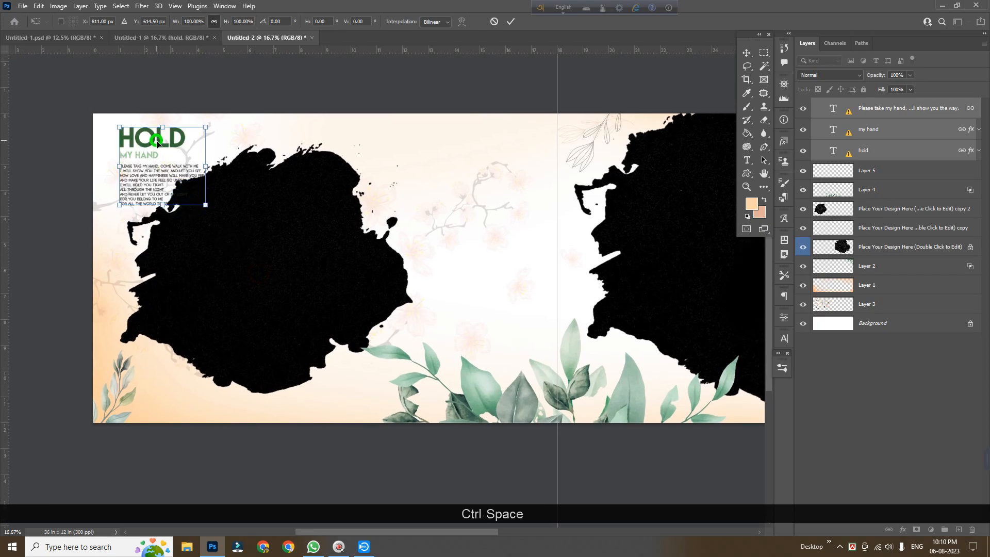
{"action": "left_click_drag", "start_coordinate": [156, 146], "coordinate": [139, 145]}
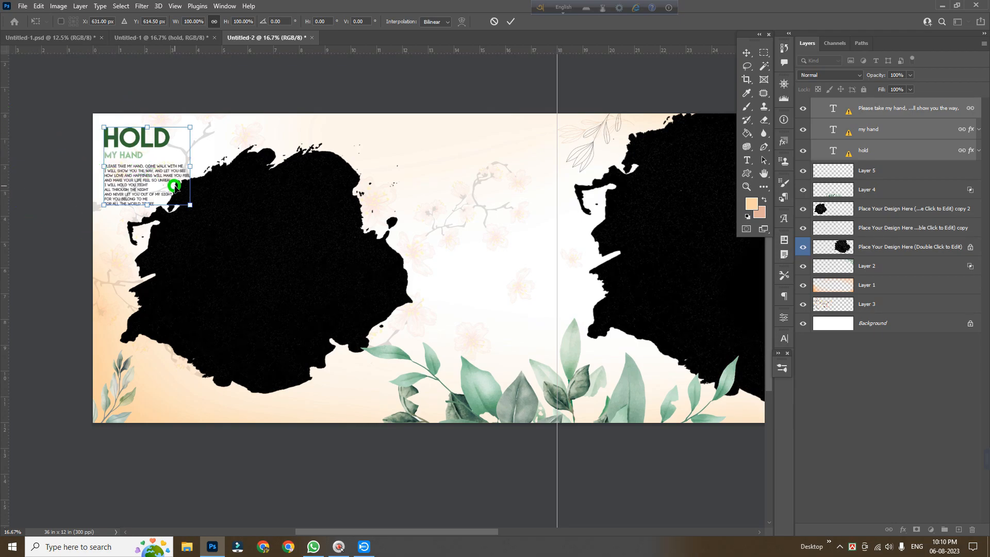
{"action": "key", "text": "Return"}
Nudge the left photo placeholder and the HOLD text block slightly into place
{"action": "left_click_drag", "start_coordinate": [276, 250], "coordinate": [307, 279]}
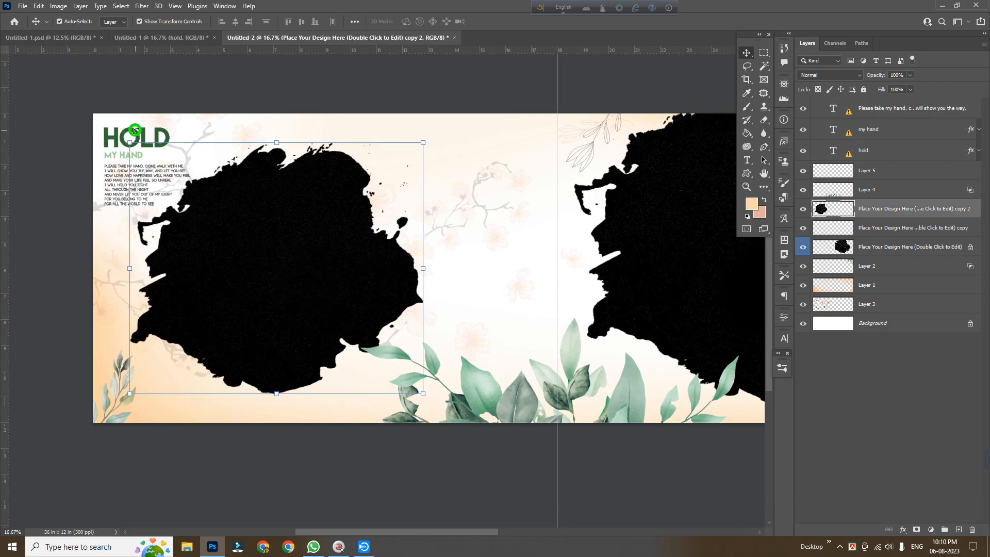
{"action": "left_click_drag", "start_coordinate": [114, 138], "coordinate": [118, 136]}
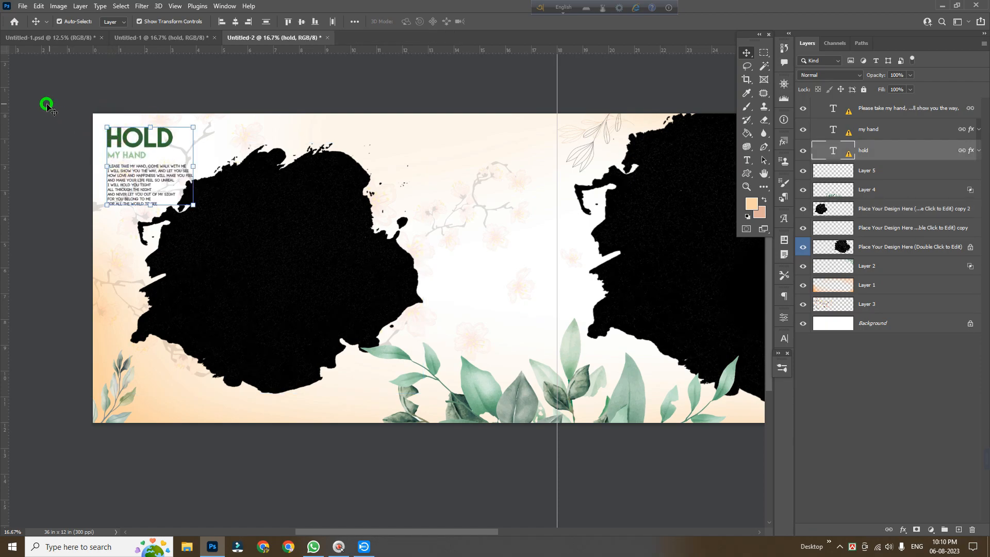
{"action": "left_click", "coordinate": [47, 106]}
{"action": "mouse_move", "coordinate": [279, 272]}
{"action": "left_mouse_down"}
{"action": "mouse_move", "coordinate": [262, 267]}
{"action": "mouse_move", "coordinate": [286, 285]}
{"action": "left_mouse_up"}
Copy the Groom bride / COUPLE title, transforming despite the missing font, and place it at the left page's top center
{"action": "left_click", "coordinate": [163, 38]}
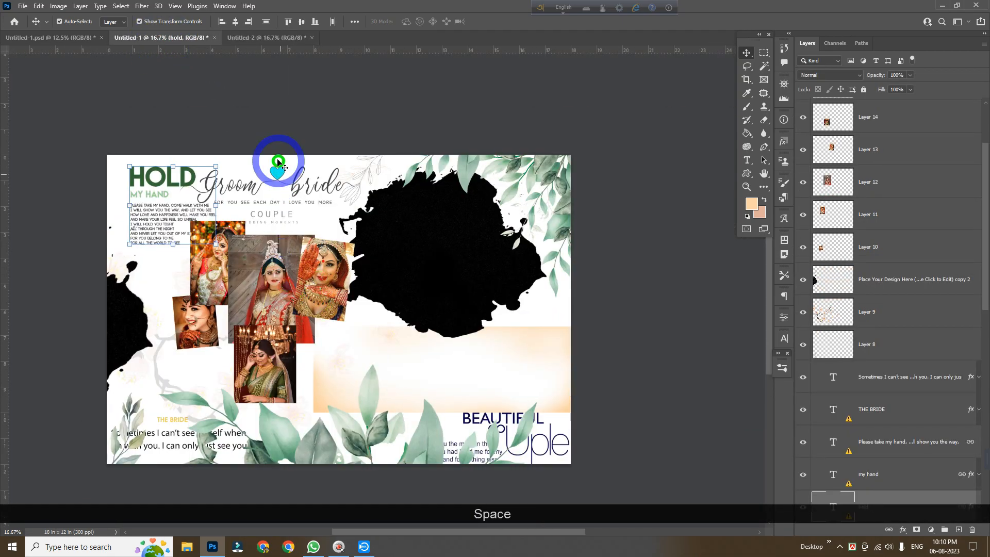
{"action": "left_click", "coordinate": [279, 173]}
{"action": "left_click_drag", "start_coordinate": [278, 174], "coordinate": [392, 186]}
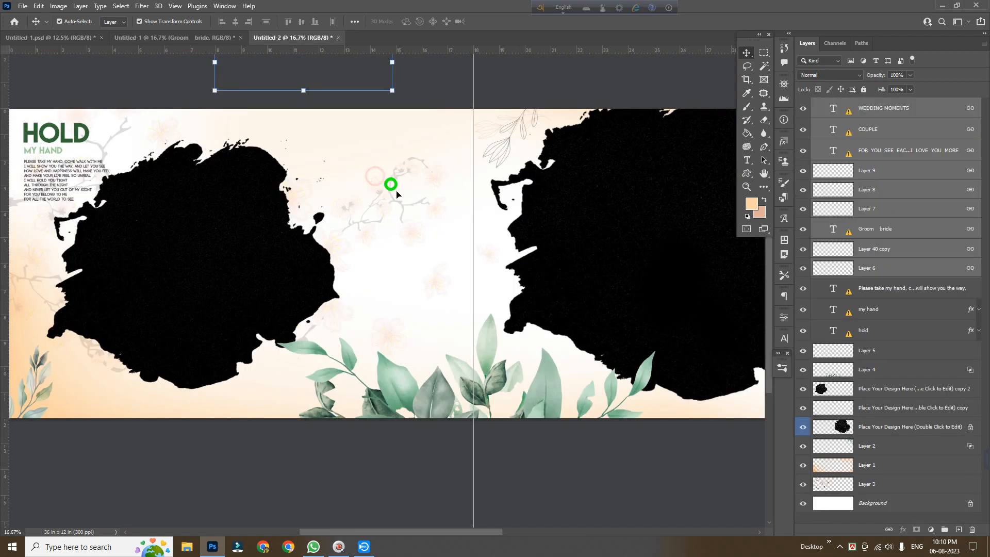
{"action": "key", "text": "ctrl+t"}
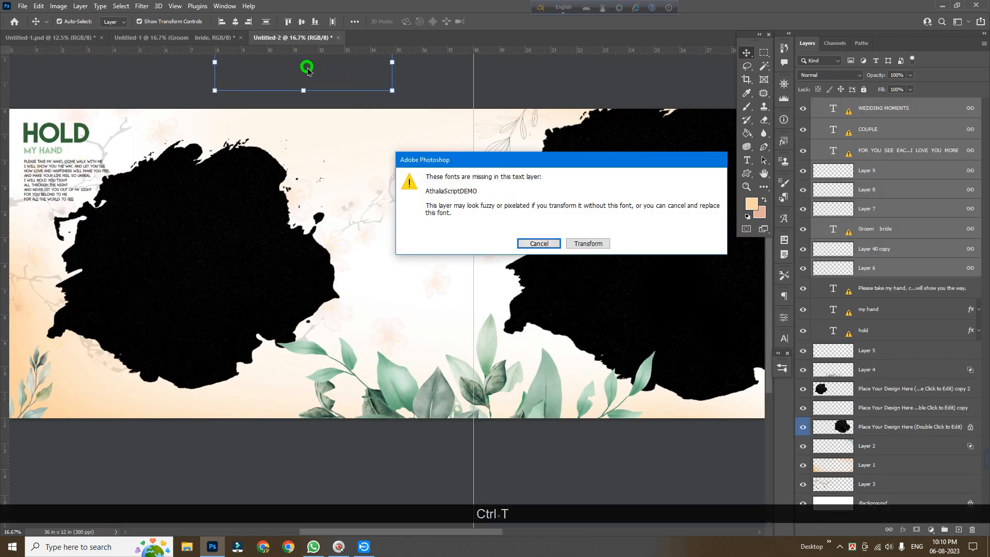
{"action": "left_click", "coordinate": [582, 242]}
{"action": "left_click_drag", "start_coordinate": [307, 85], "coordinate": [372, 171]}
{"action": "key", "text": "Return"}
Copy the BEAUTIFUL COUPLE text block into the right page's bottom-right corner and nudge it right
{"action": "left_click", "coordinate": [191, 37]}
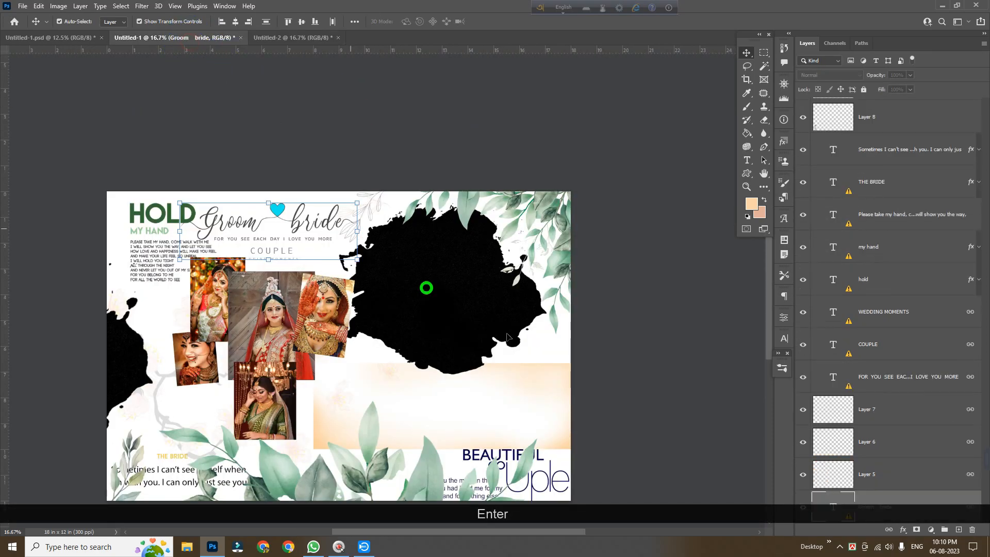
{"action": "key", "text": "space"}
{"action": "left_click_drag", "start_coordinate": [499, 418], "coordinate": [420, 285]}
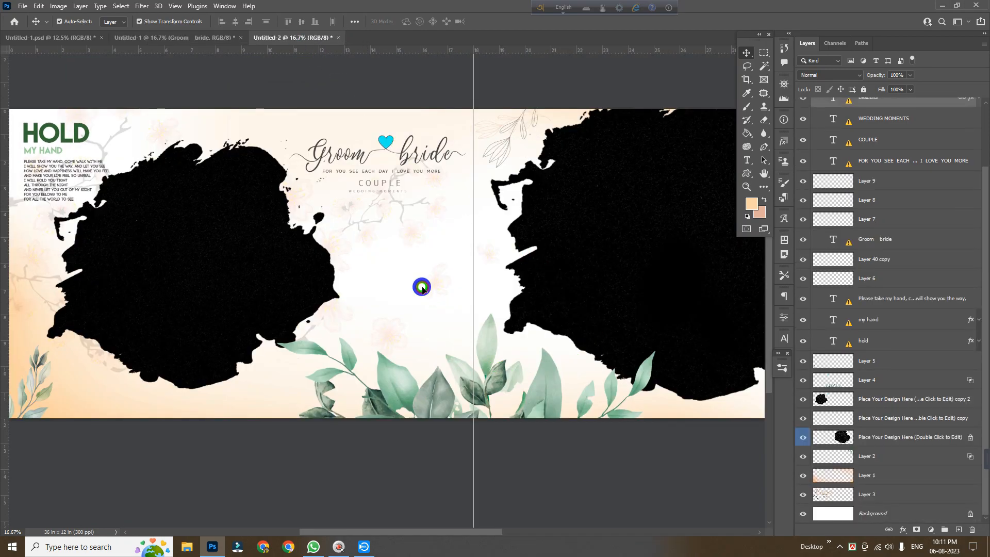
{"action": "left_click_drag", "start_coordinate": [311, 279], "coordinate": [192, 261]}
{"action": "left_click_drag", "start_coordinate": [212, 338], "coordinate": [485, 311]}
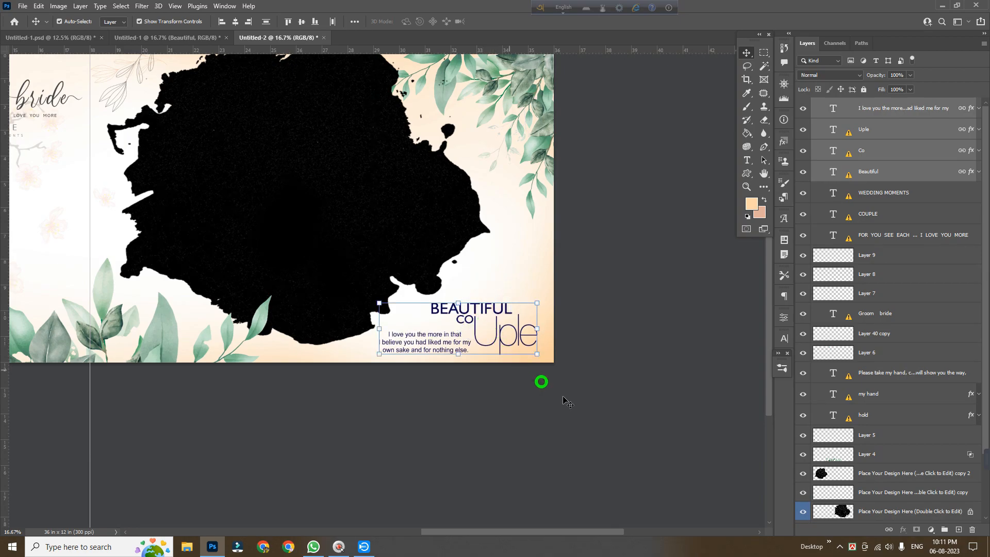
{"action": "key", "text": "Right"}
{"action": "key", "text": "Right"}
{"action": "key", "text": "Right"}
{"action": "key", "text": "Right"}
{"action": "key", "text": "Right"}
{"action": "key", "text": "Right"}
{"action": "key", "text": "Right"}
{"action": "key", "text": "Right"}
{"action": "key", "text": "Right"}
{"action": "key", "text": "Right"}
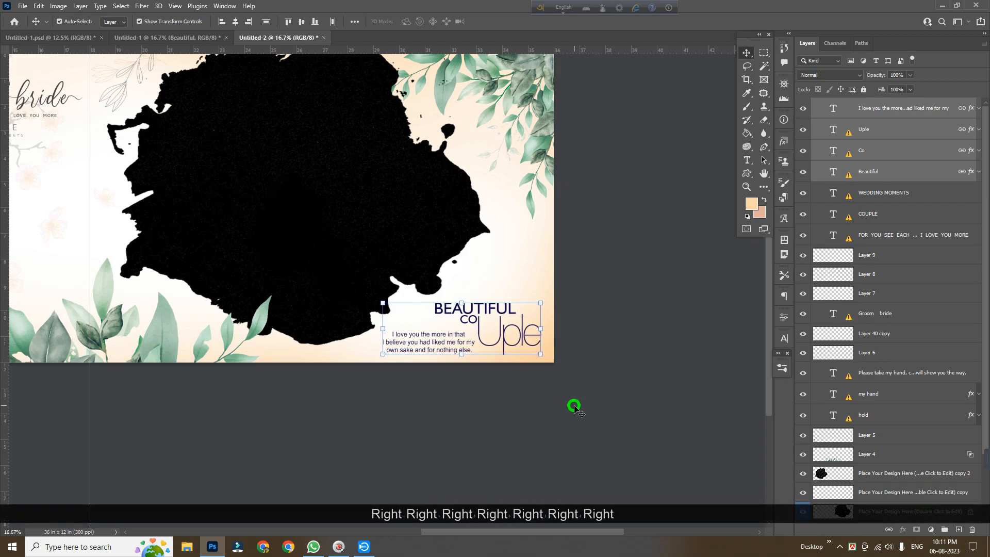
{"action": "key", "text": "Right"}
Move the right photo placeholder slightly lower and to the right
{"action": "scroll", "coordinate": [573, 405], "scroll_direction": "up", "scroll_amount": 2}
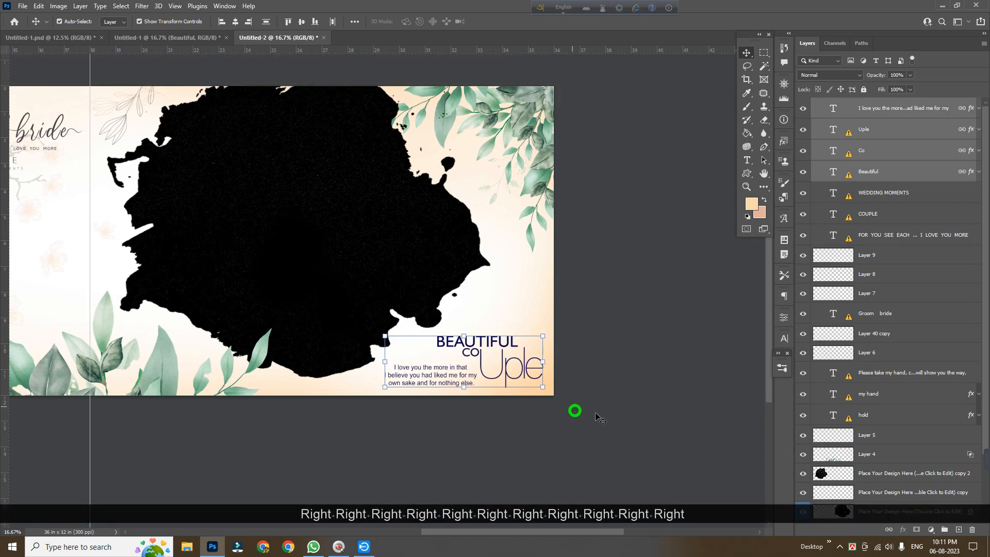
{"action": "left_click_drag", "start_coordinate": [619, 352], "coordinate": [636, 385]}
{"action": "left_click", "coordinate": [639, 386]}
{"action": "left_click_drag", "start_coordinate": [269, 285], "coordinate": [294, 316]}
{"action": "key", "text": "Return"}
Move the right placeholder layer below the top-right leaf layer in the layer stack
{"action": "scroll", "coordinate": [886, 400], "scroll_direction": "down", "scroll_amount": 3}
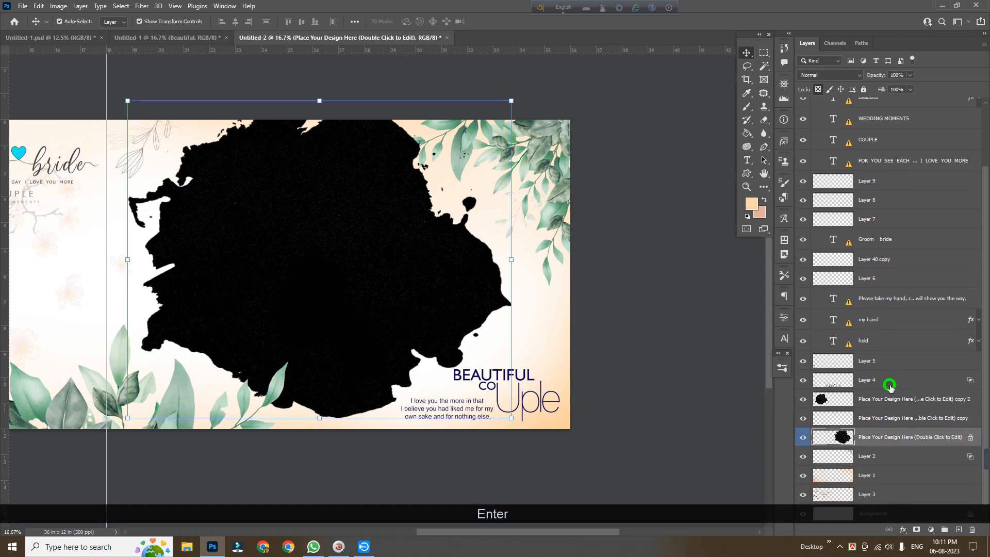
{"action": "left_click", "coordinate": [901, 463]}
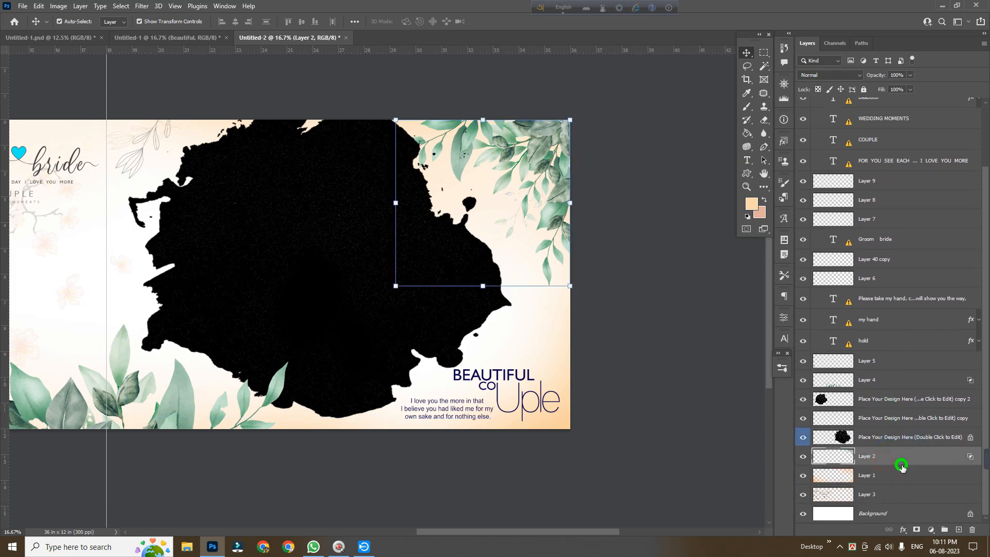
{"action": "left_click_drag", "start_coordinate": [893, 440], "coordinate": [908, 468]}
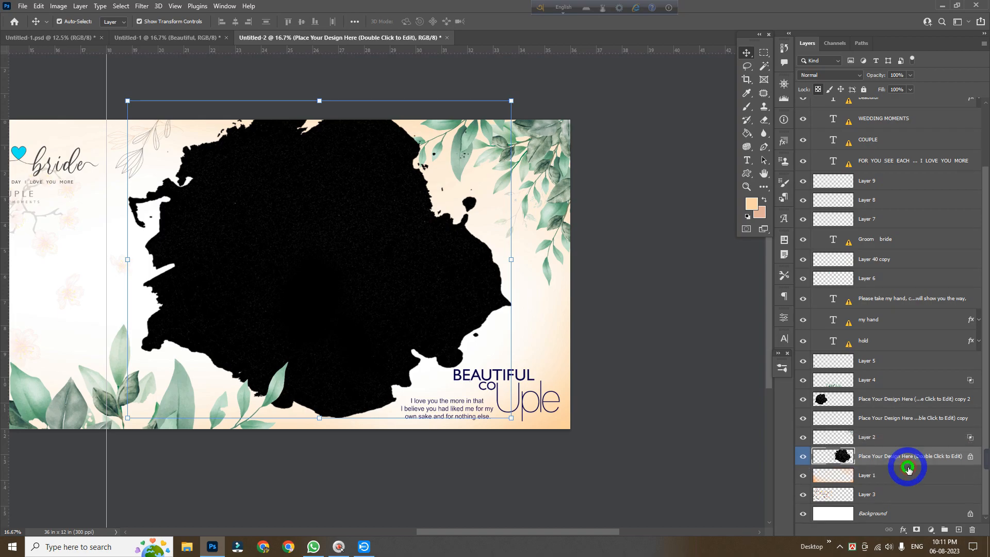
Shift the top-right leaf cluster slightly left and down
{"action": "left_click", "coordinate": [462, 149]}
{"action": "left_click_drag", "start_coordinate": [390, 287], "coordinate": [372, 298]}
{"action": "key", "text": "Return"}
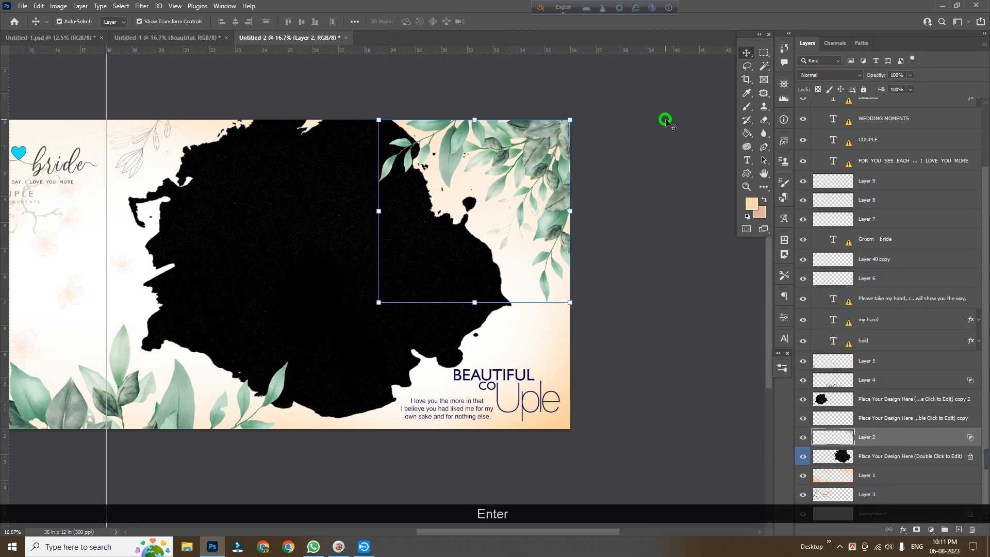
Fine-tune the position of the right photo placeholder
{"action": "left_click_drag", "start_coordinate": [298, 342], "coordinate": [563, 331]}
{"action": "left_click", "coordinate": [304, 311], "text": "ctrl+alt"}
{"action": "mouse_move", "coordinate": [437, 336]}
{"action": "left_mouse_down"}
{"action": "mouse_move", "coordinate": [413, 335]}
{"action": "mouse_move", "coordinate": [428, 343]}
{"action": "left_mouse_up"}
Copy THE BRIDE caption with its quote text into the left page's bottom-left corner
{"action": "left_click", "coordinate": [164, 38]}
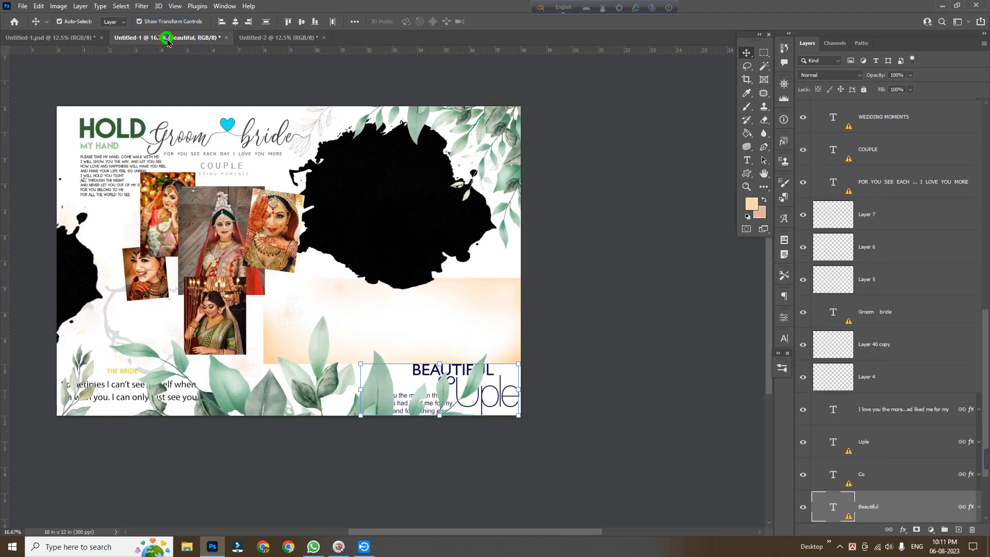
{"action": "scroll", "coordinate": [458, 314], "scroll_direction": "down", "scroll_amount": 2}
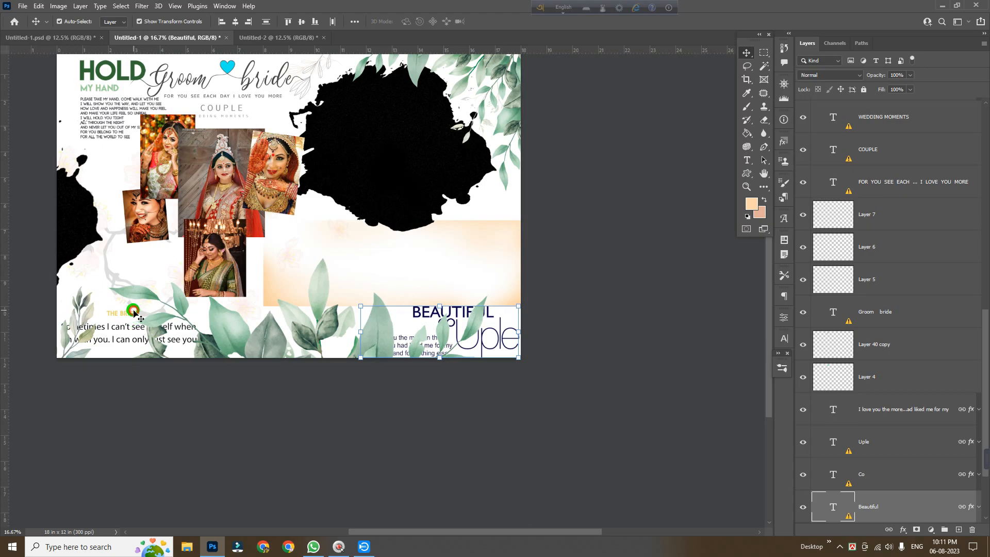
{"action": "left_click", "coordinate": [134, 312]}
{"action": "left_click", "coordinate": [126, 330]}
{"action": "left_click_drag", "start_coordinate": [126, 330], "coordinate": [177, 380]}
{"action": "left_click_drag", "start_coordinate": [81, 370], "coordinate": [75, 366]}
{"action": "left_click", "coordinate": [103, 442]}
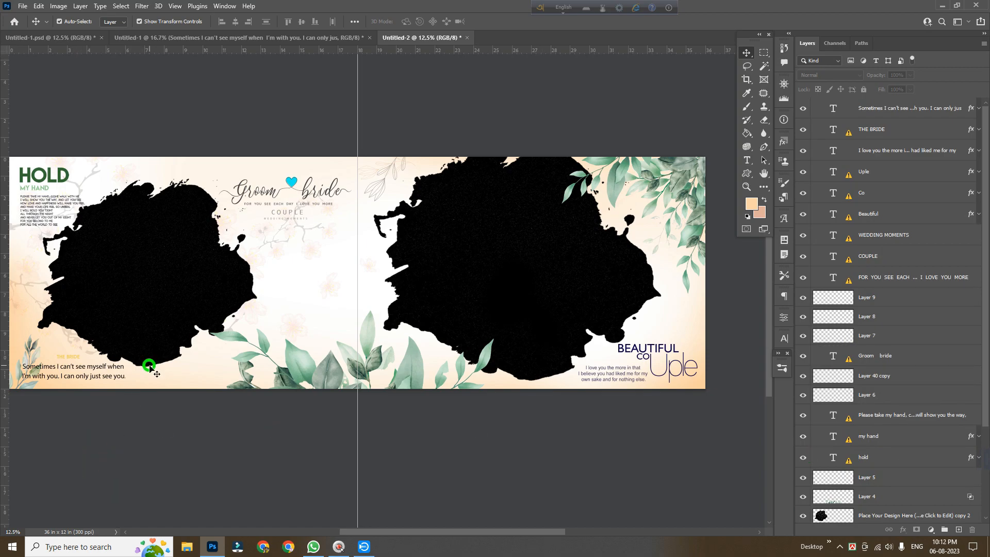
Duplicate the small line-art floral sketch at the center fold and move the copy to the right page's right edge
{"action": "left_click", "coordinate": [237, 37]}
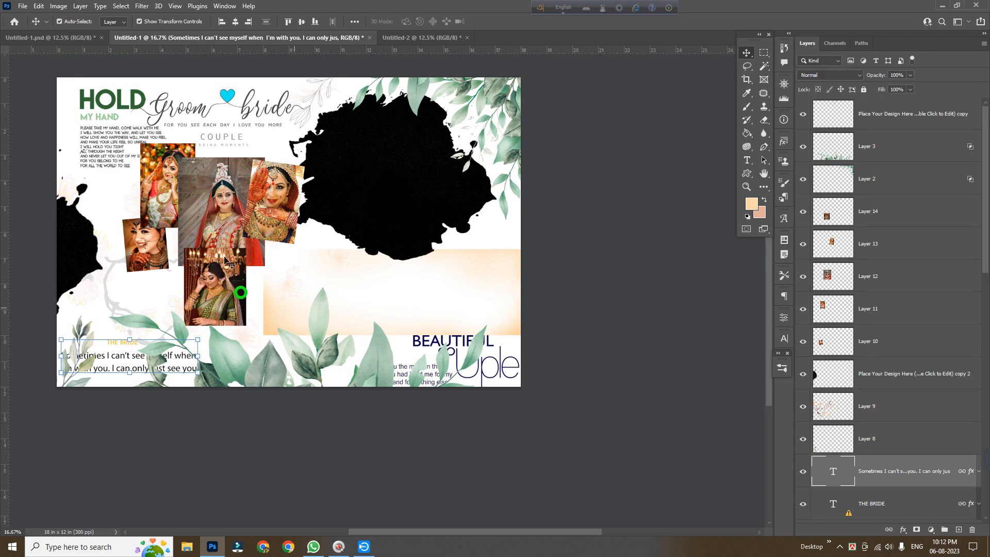
{"action": "left_click", "coordinate": [431, 38]}
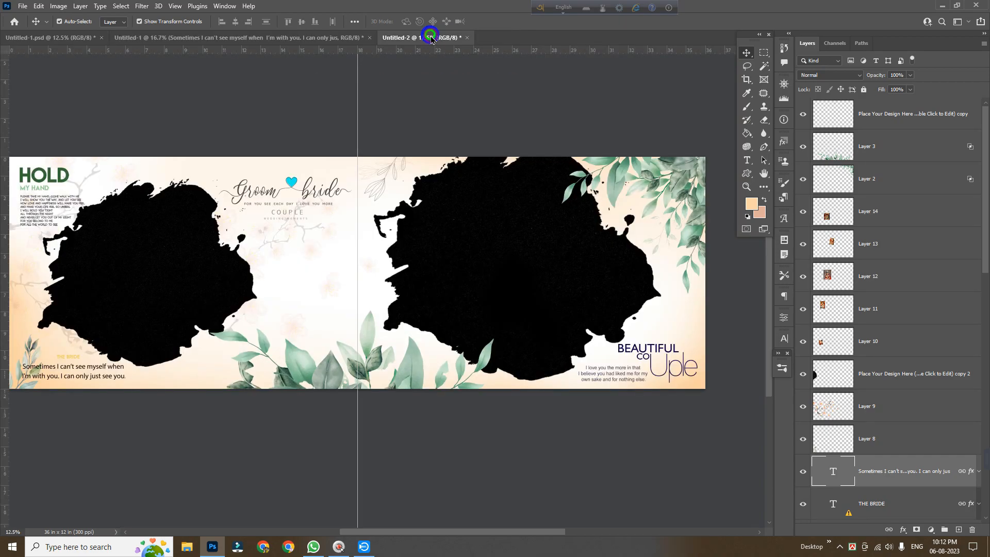
{"action": "left_click", "coordinate": [380, 178]}
{"action": "left_click", "coordinate": [385, 181]}
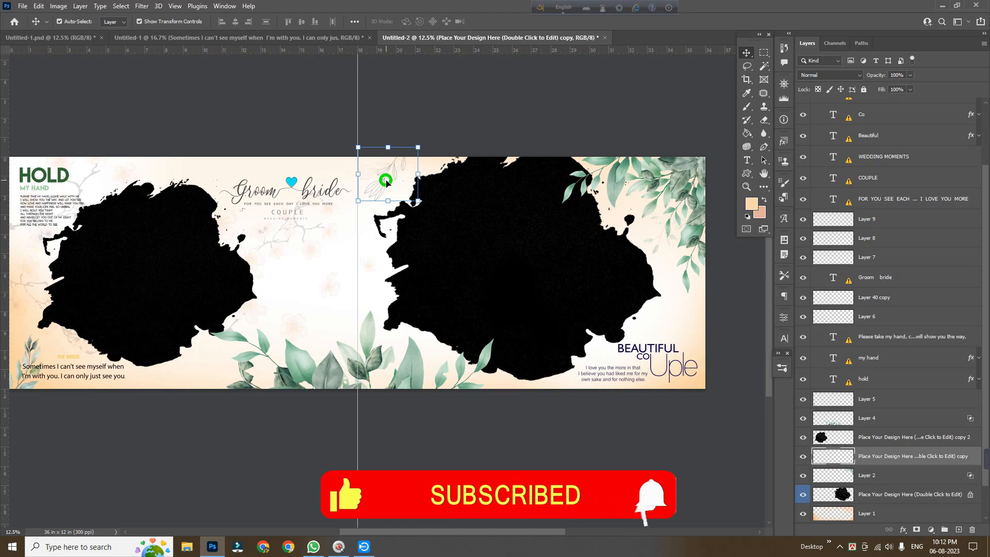
{"action": "key", "text": "ctrl+j"}
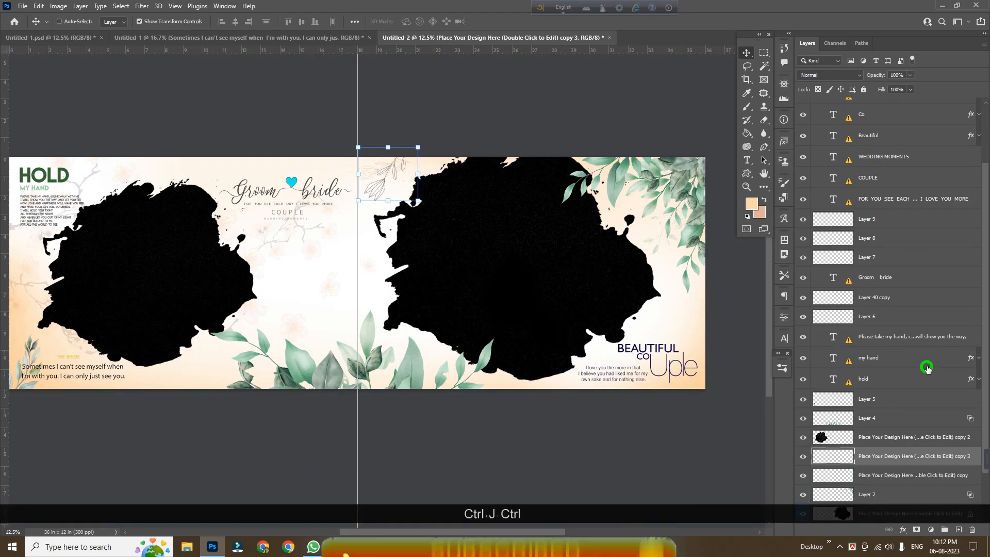
{"action": "key", "text": "ctrl+t"}
{"action": "left_click_drag", "start_coordinate": [380, 179], "coordinate": [689, 331]}
{"action": "key", "text": "Return"}
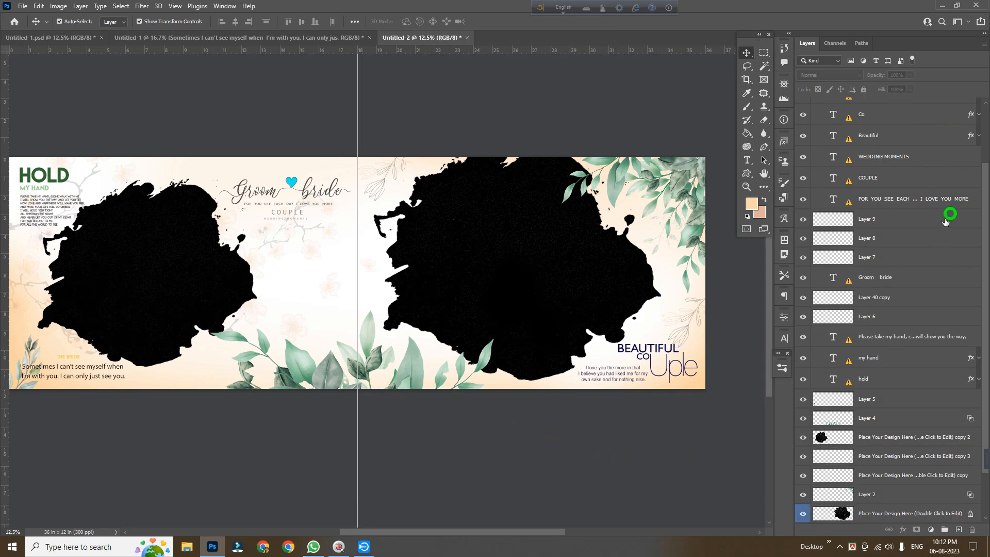
Add a new layer at the top of the stack and draw a square selection just left of the center fold below the title
{"action": "scroll", "coordinate": [940, 216], "scroll_direction": "up", "scroll_amount": 4}
{"action": "left_click", "coordinate": [922, 119]}
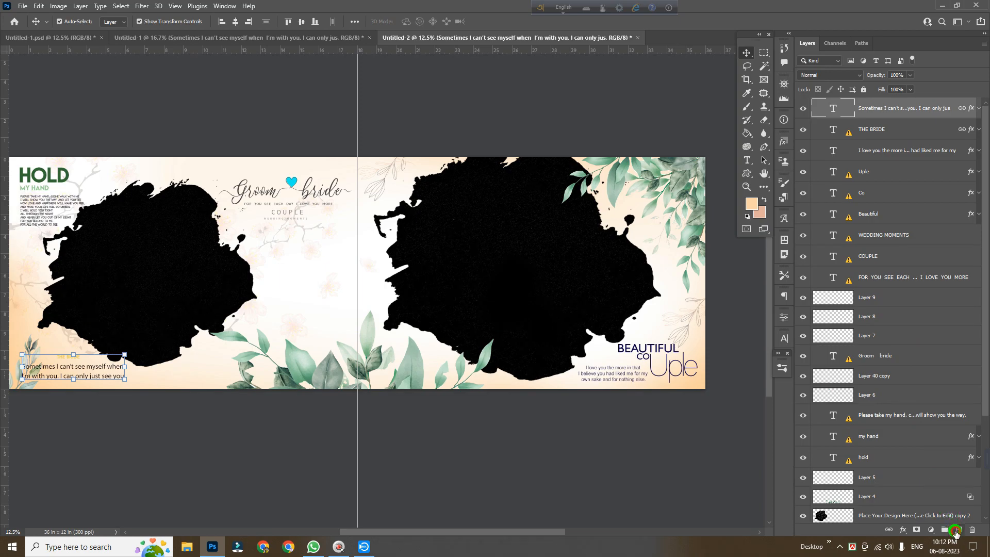
{"action": "left_click", "coordinate": [955, 531]}
{"action": "left_click", "coordinate": [310, 309], "text": "ctrl"}
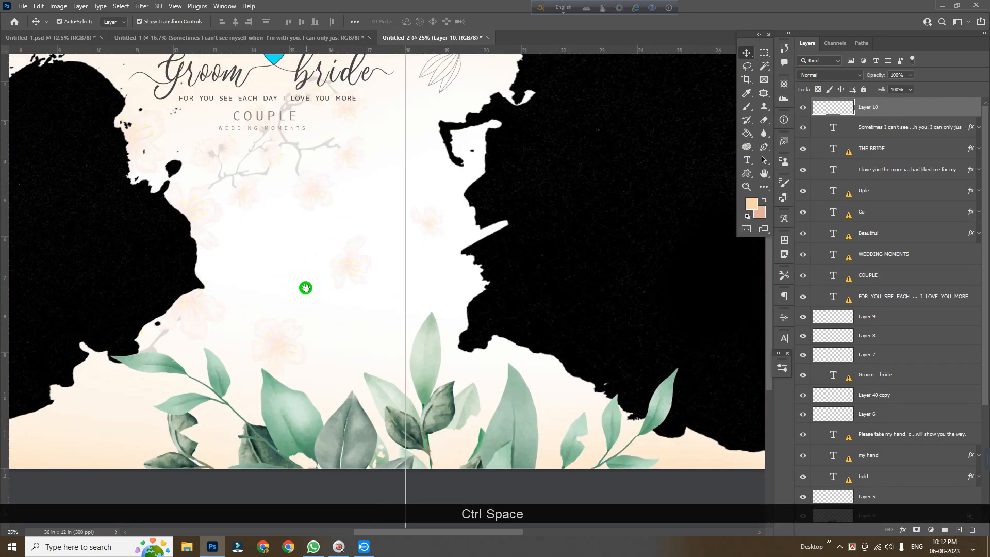
{"action": "left_click_drag", "start_coordinate": [305, 287], "coordinate": [395, 323]}
{"action": "left_click", "coordinate": [764, 52]}
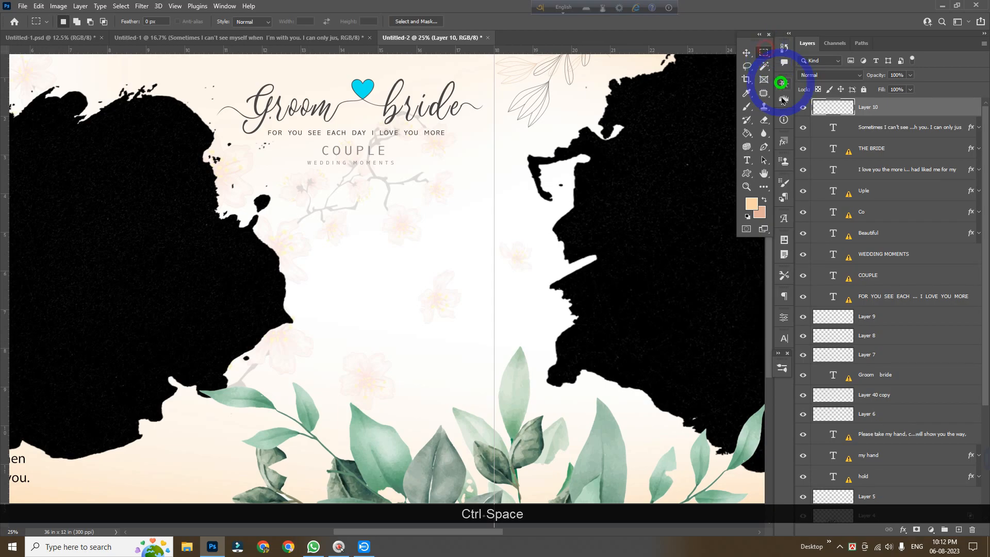
{"action": "left_click_drag", "start_coordinate": [315, 191], "coordinate": [427, 377]}
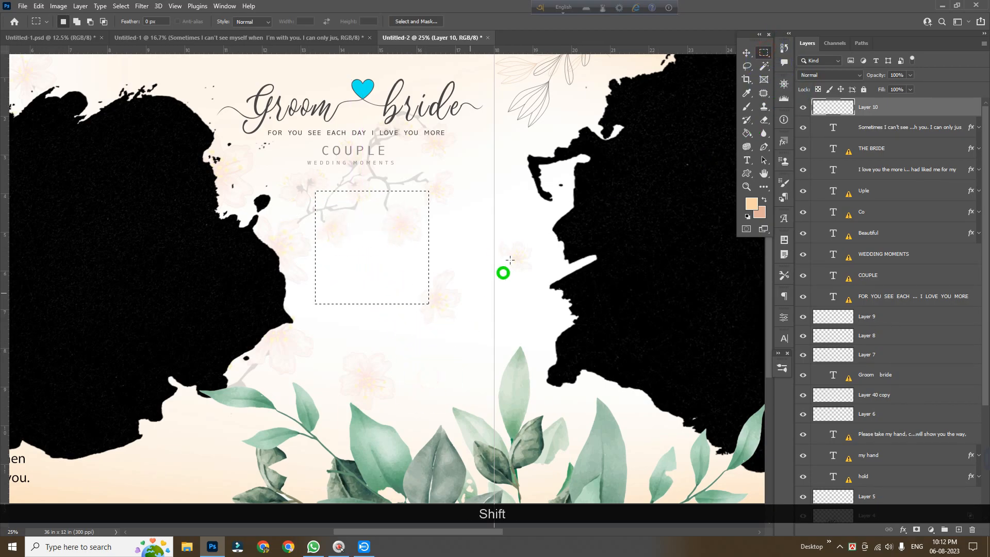
Fill the square selection with black and deselect it
{"action": "key", "text": "i"}
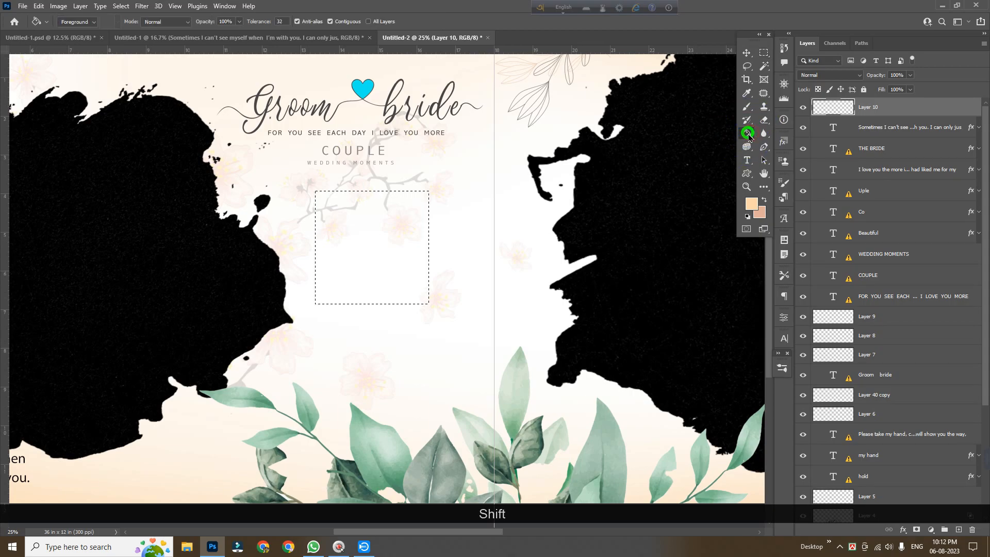
{"action": "left_click", "coordinate": [753, 207]}
{"action": "left_click_drag", "start_coordinate": [711, 304], "coordinate": [652, 393]}
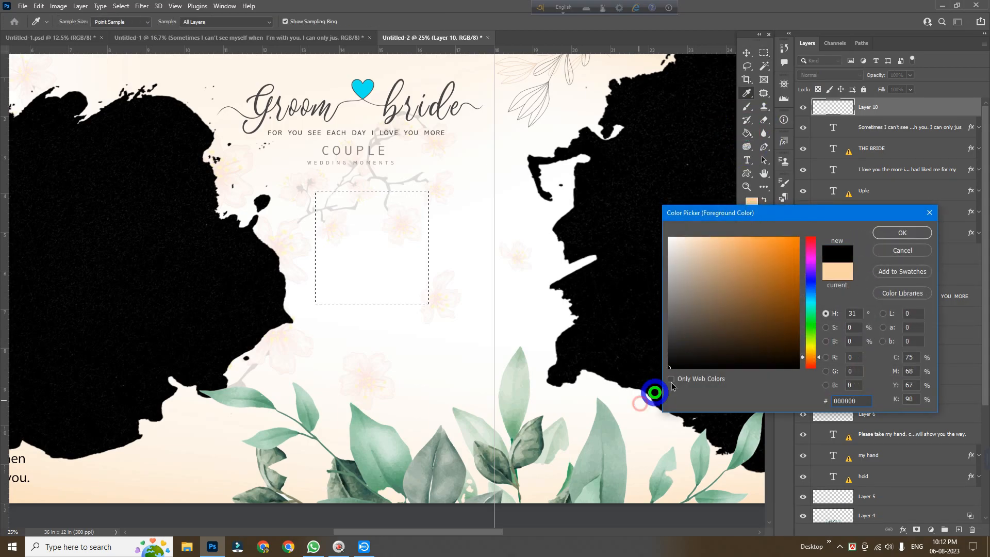
{"action": "left_click", "coordinate": [880, 231]}
{"action": "key", "text": "g"}
{"action": "left_click", "coordinate": [354, 233]}
{"action": "key", "text": "ctrl+d"}
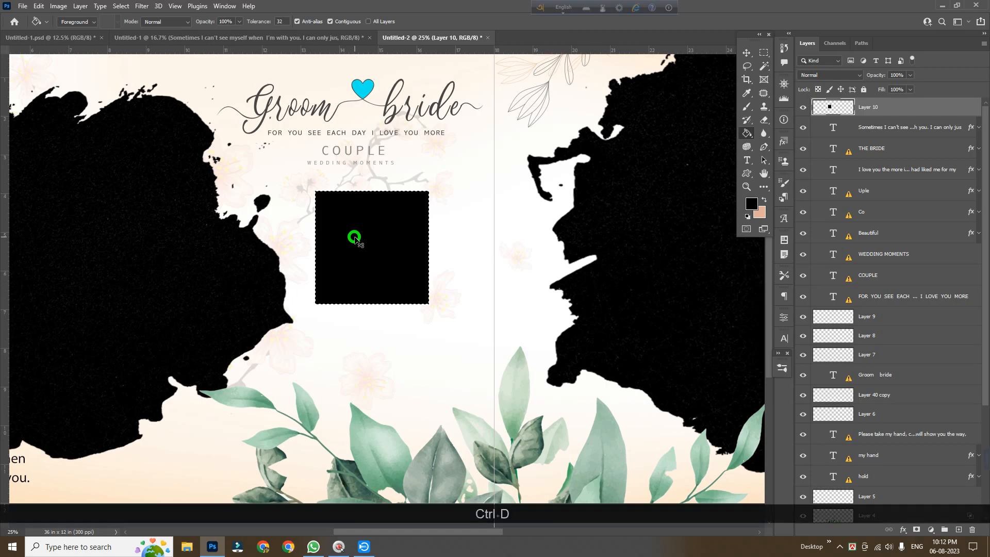
Apply a 40 px inside white Stroke and a Drop Shadow layer style to the black square
{"action": "left_click", "coordinate": [746, 52]}
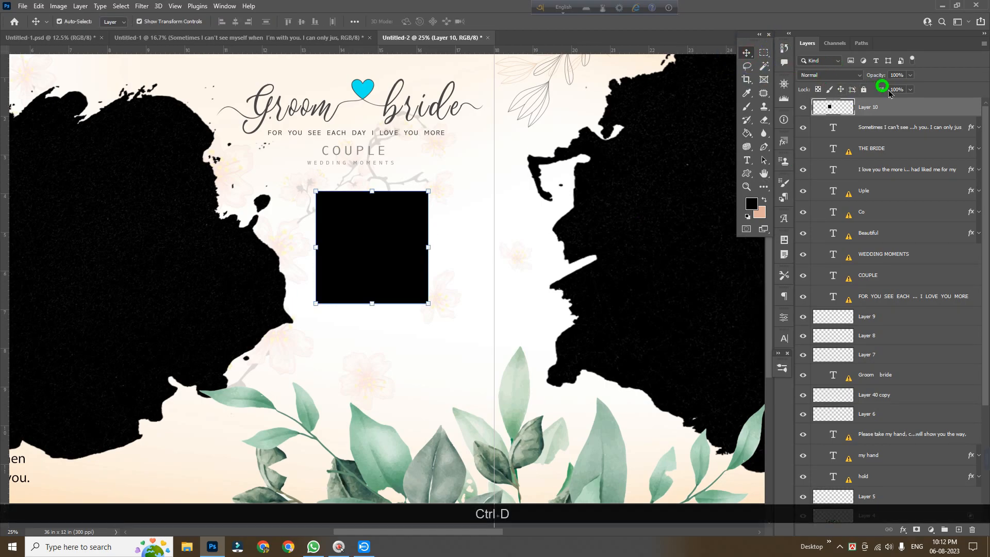
{"action": "left_click", "coordinate": [924, 112]}
{"action": "double_click", "coordinate": [924, 112]}
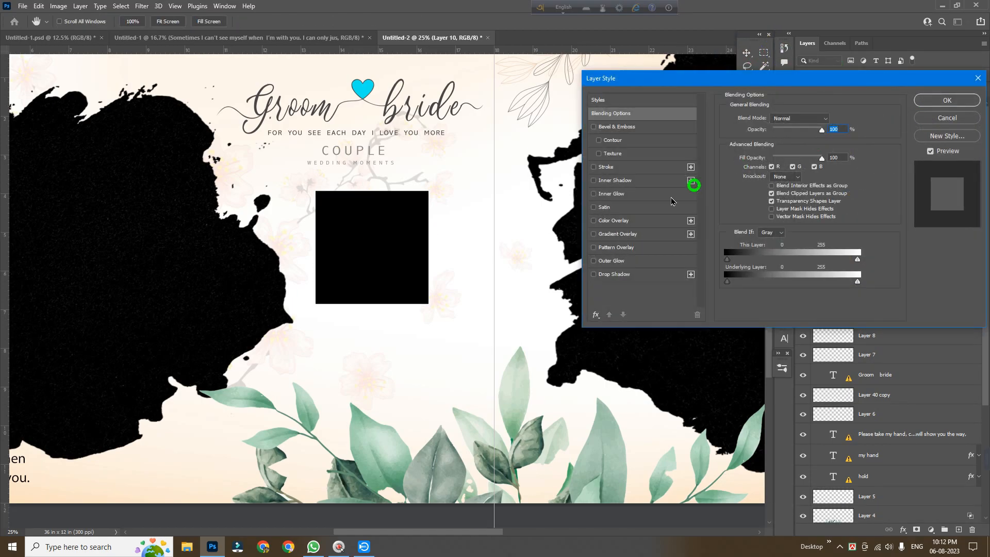
{"action": "left_click", "coordinate": [614, 165]}
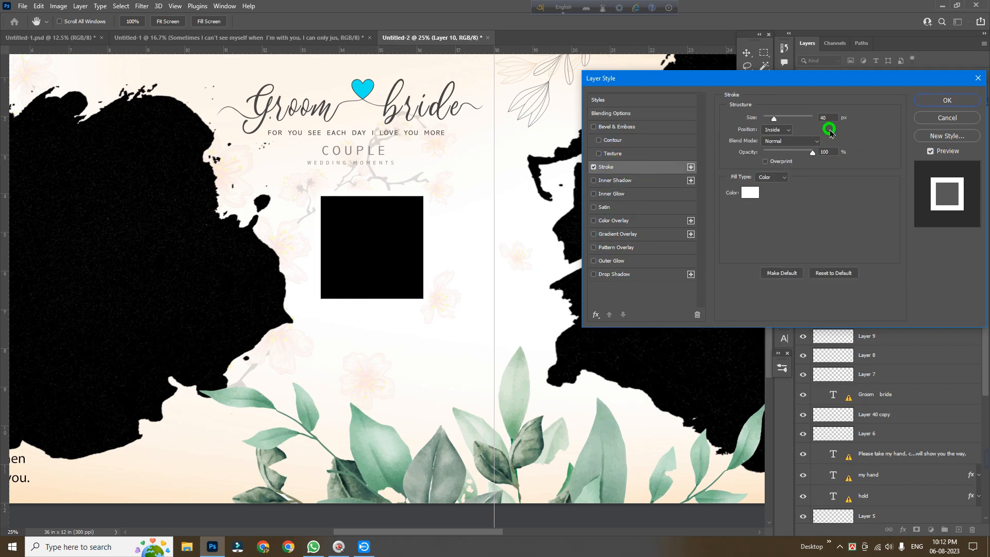
{"action": "left_click", "coordinate": [608, 275]}
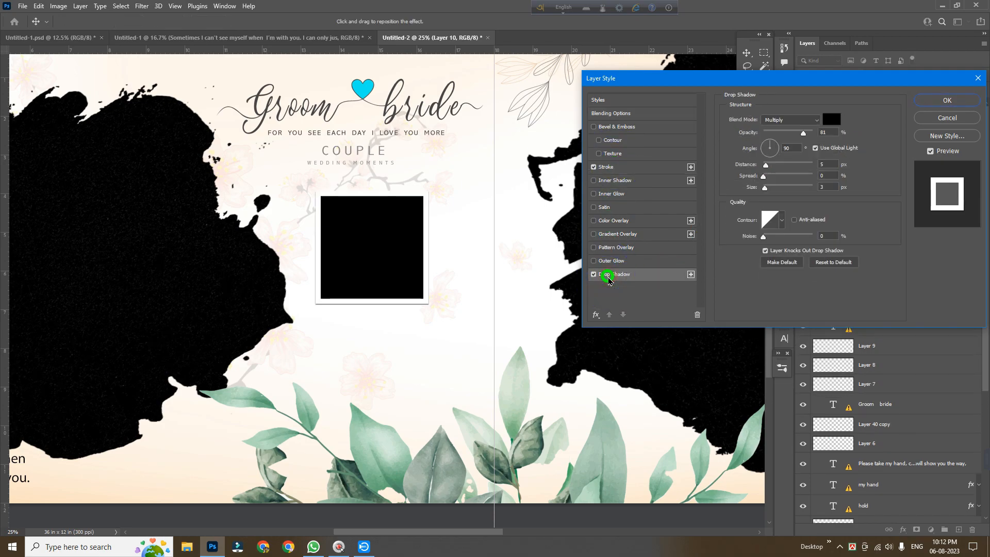
{"action": "left_click", "coordinate": [937, 102]}
{"action": "left_click", "coordinate": [946, 103]}
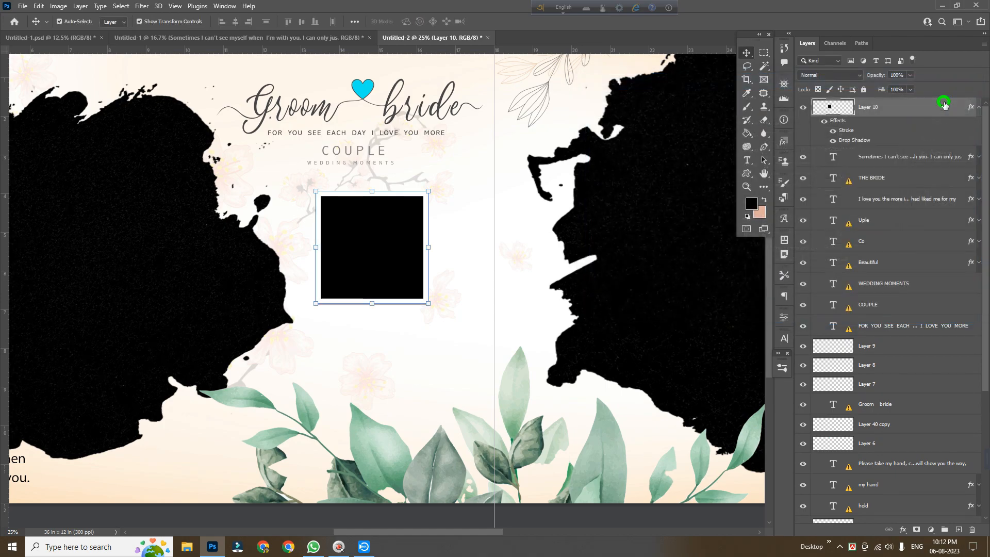
Convert the square's layer effects into separate layers
{"action": "right_click", "coordinate": [858, 145]}
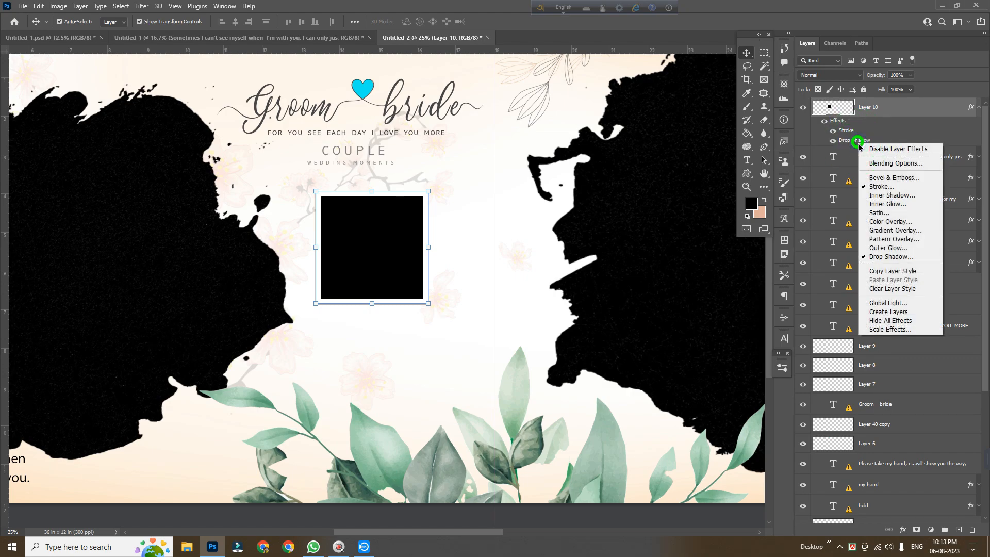
{"action": "left_click", "coordinate": [876, 312]}
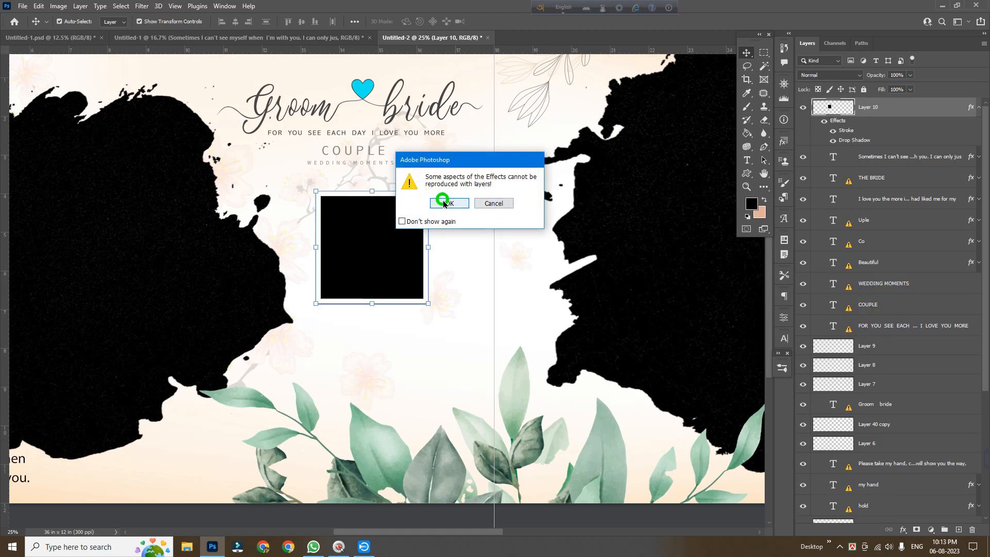
{"action": "left_click", "coordinate": [447, 203]}
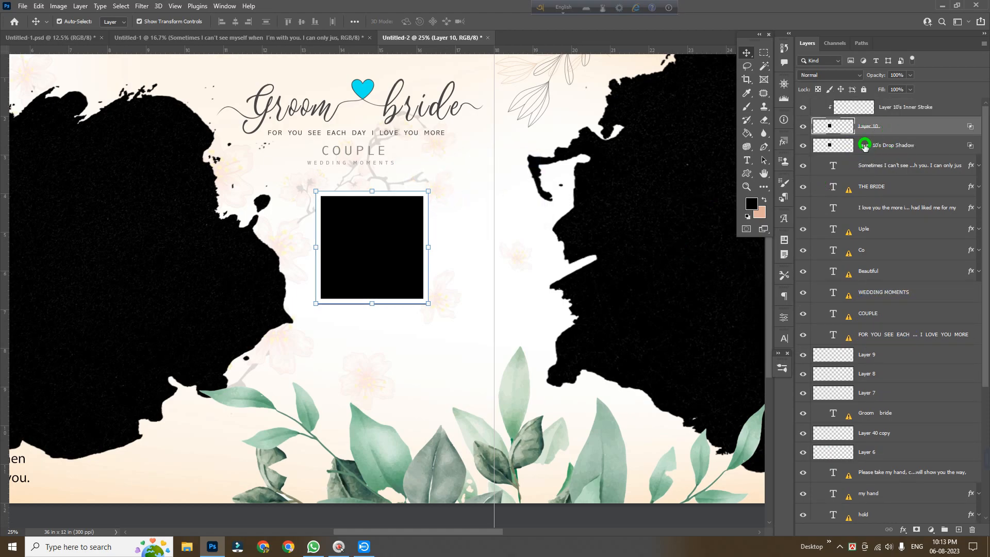
Select the drop shadow layer and stretch it slightly wider to the right
{"action": "left_click", "coordinate": [878, 148]}
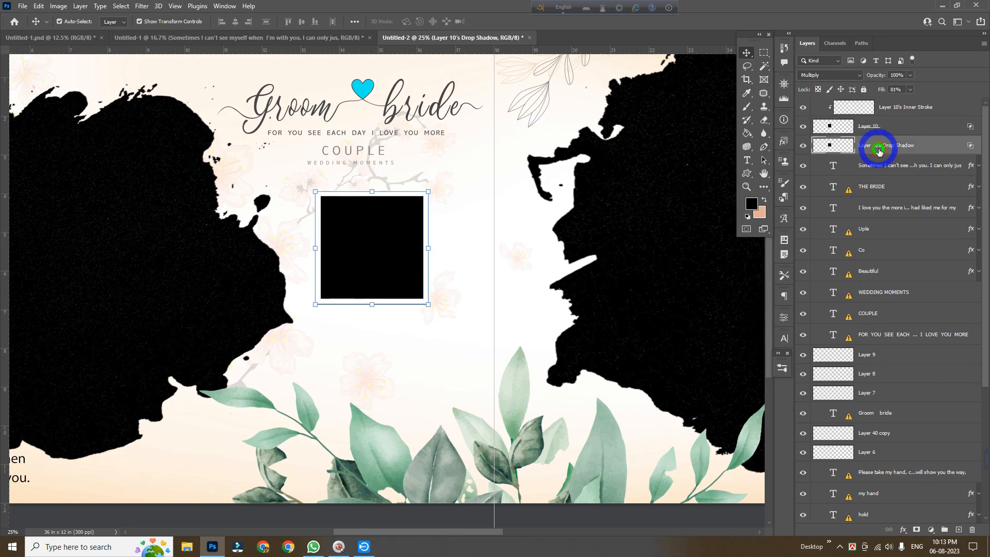
{"action": "left_click", "coordinate": [802, 147]}
{"action": "left_click", "coordinate": [802, 147]}
{"action": "left_click", "coordinate": [802, 146]}
{"action": "left_click", "coordinate": [803, 146]}
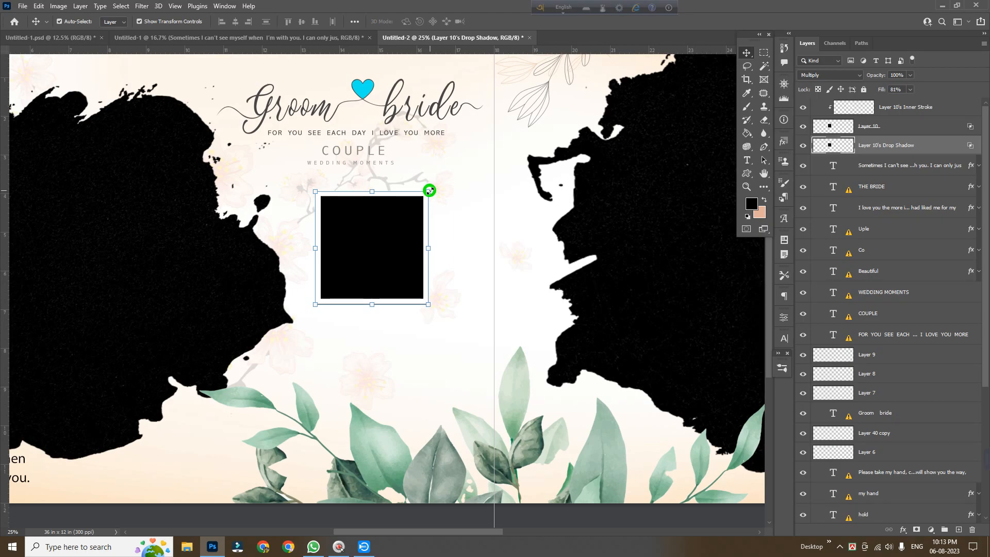
{"action": "left_click_drag", "start_coordinate": [428, 234], "coordinate": [433, 247]}
{"action": "key", "text": "shift"}
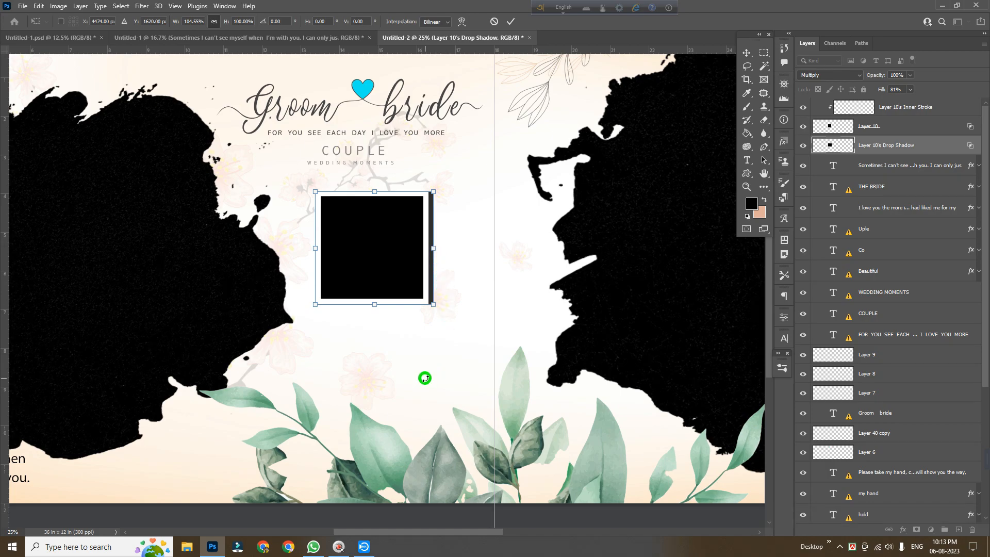
Warp the drop shadow layer, pulling its bottom-right corner upward to curl the shadow
{"action": "right_click", "coordinate": [405, 225]}
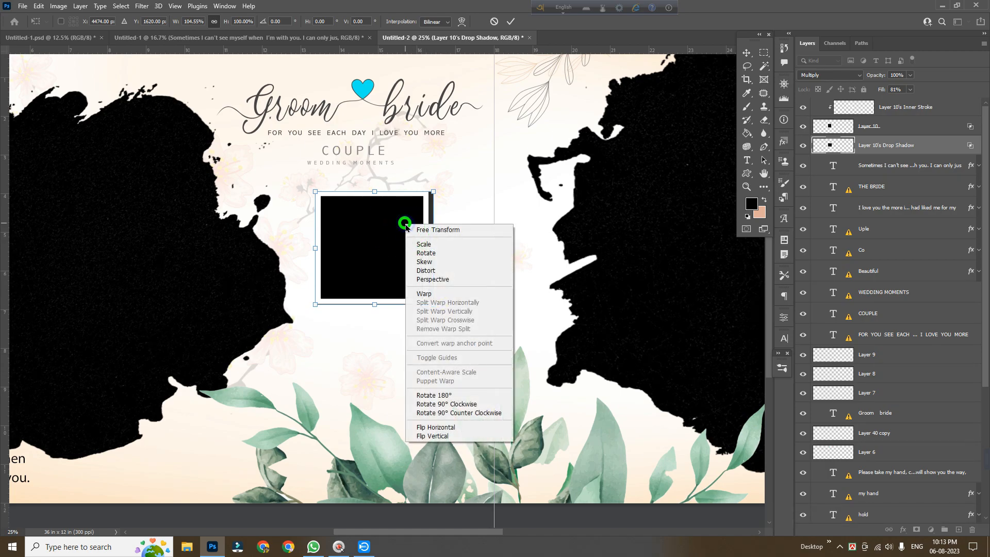
{"action": "left_click", "coordinate": [425, 294]}
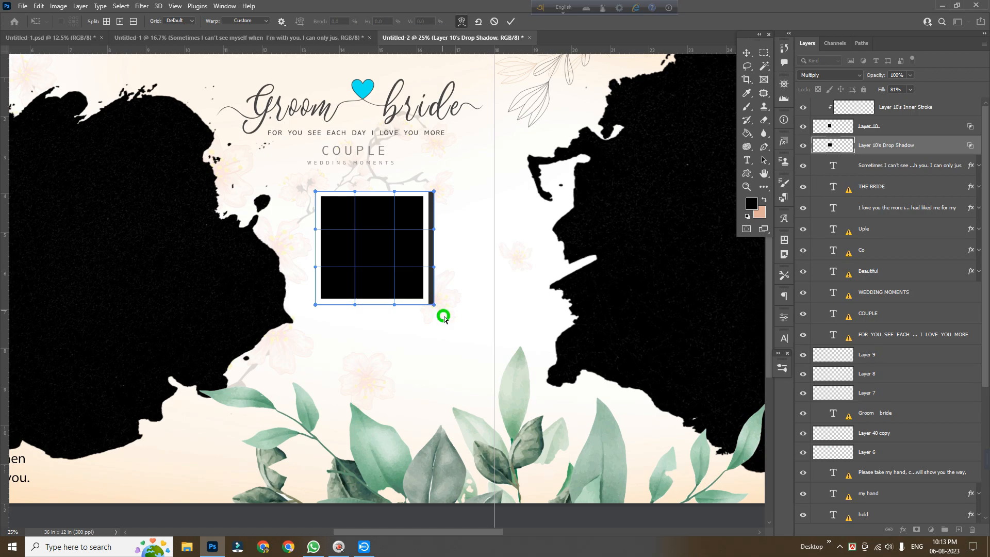
{"action": "left_click_drag", "start_coordinate": [434, 304], "coordinate": [426, 266]}
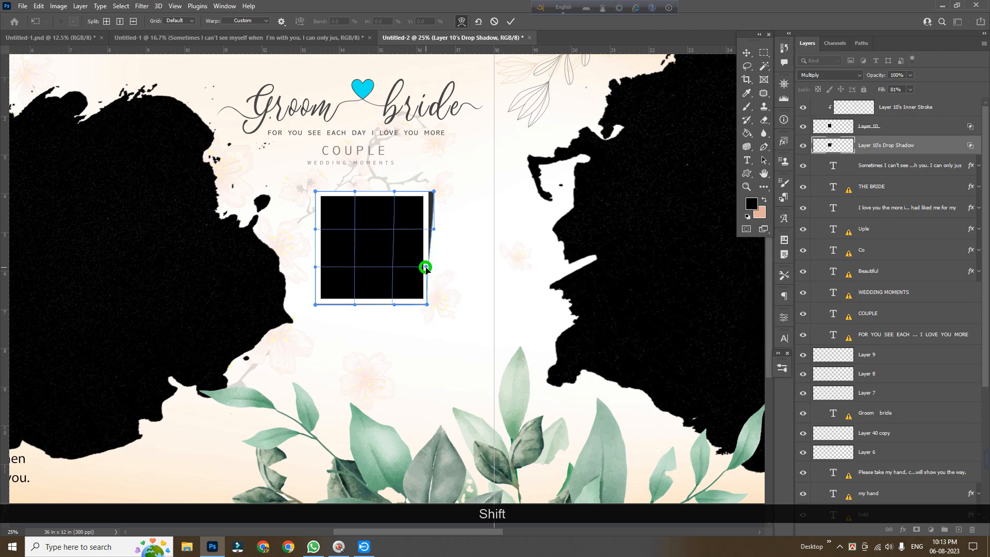
{"action": "key", "text": "Return"}
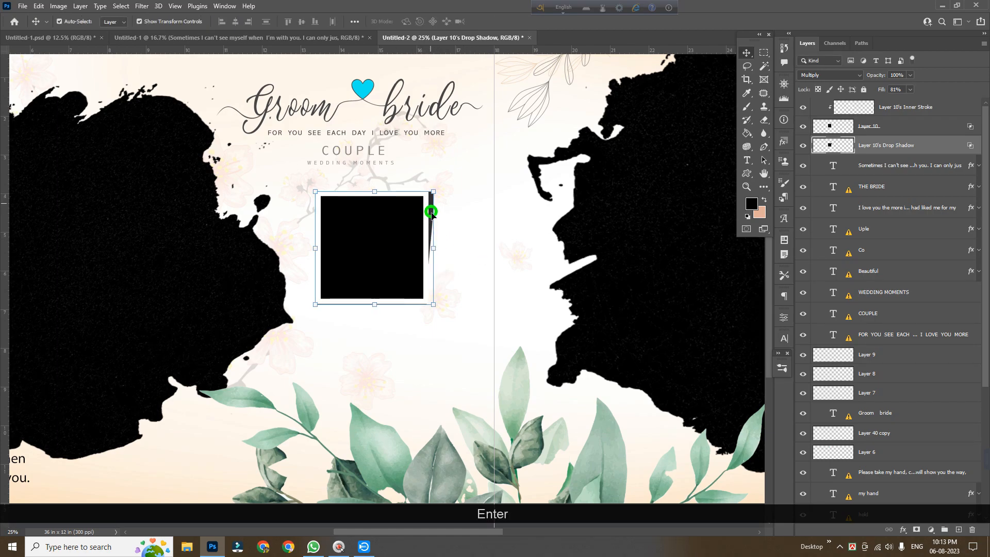
Apply a Gaussian Blur with a 13.9 pixel radius to the drop shadow layer
{"action": "left_click", "coordinate": [142, 6]}
{"action": "mouse_move", "coordinate": [165, 139]}
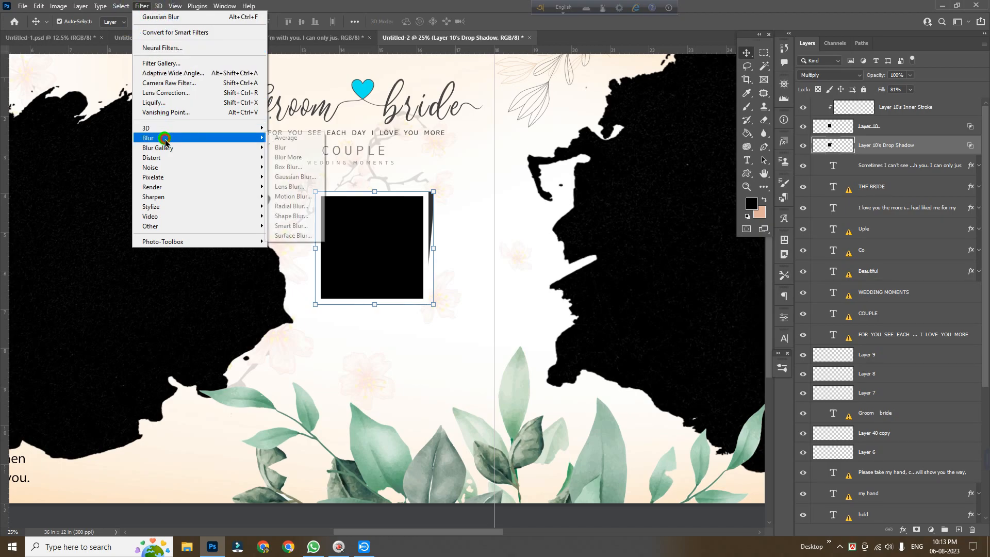
{"action": "left_click", "coordinate": [294, 176]}
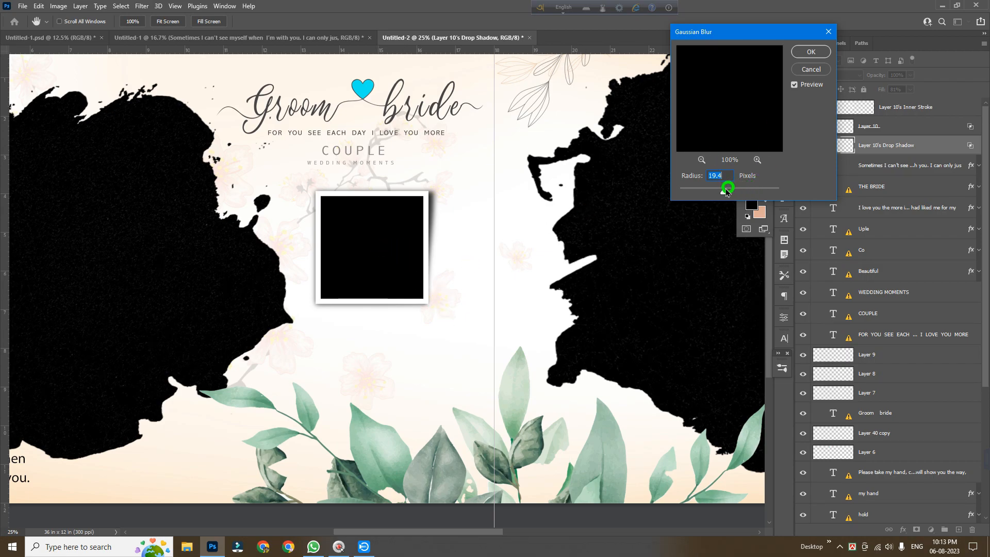
{"action": "left_click_drag", "start_coordinate": [721, 194], "coordinate": [721, 194]}
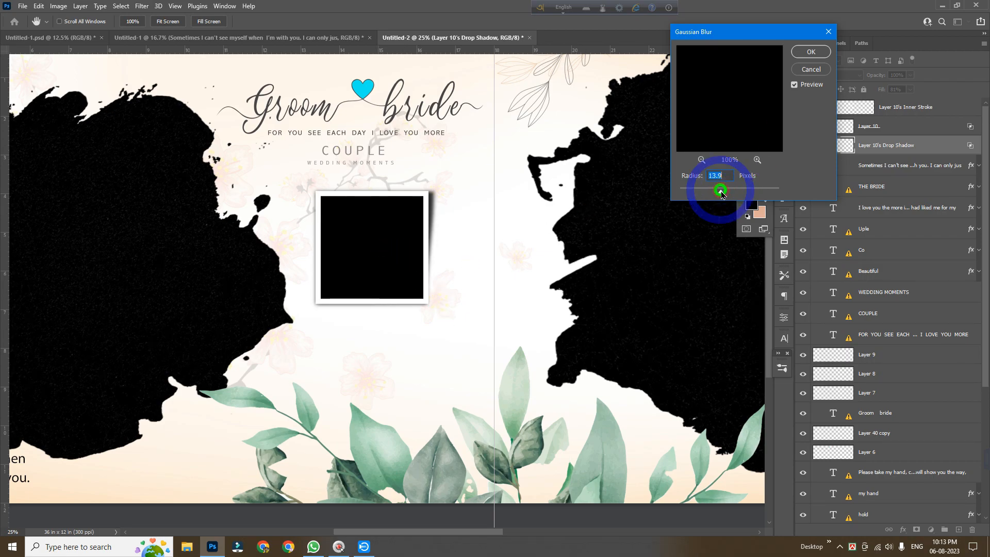
{"action": "left_click", "coordinate": [818, 57]}
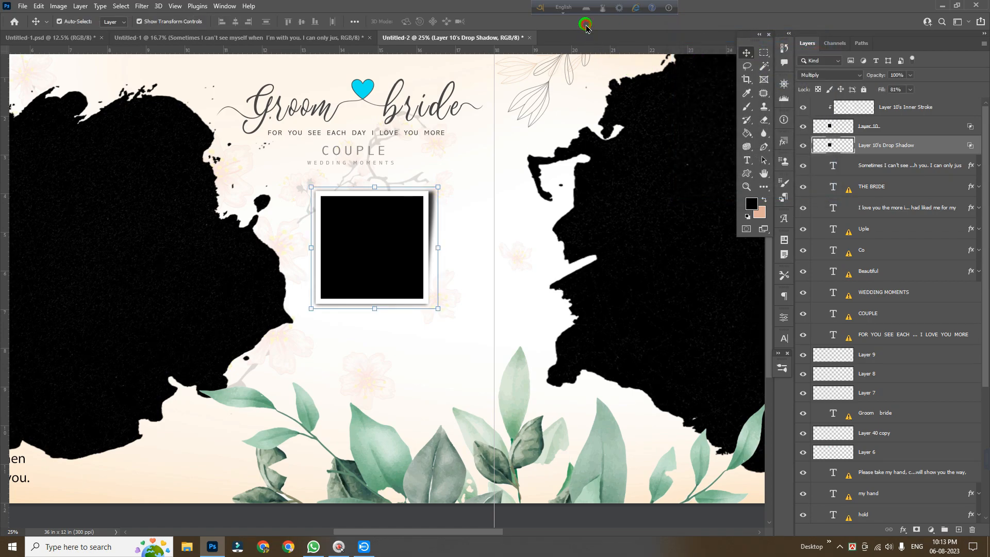
Link the square, its inner stroke and its drop shadow layers together
{"action": "left_click", "coordinate": [446, 287], "text": "ctrl+alt"}
{"action": "left_click_drag", "start_coordinate": [389, 330], "coordinate": [411, 307]}
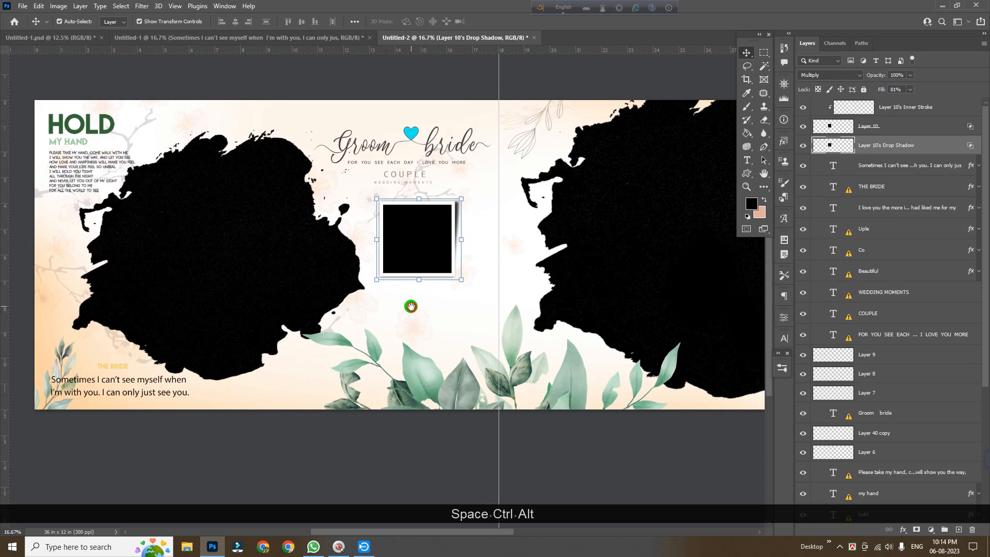
{"action": "left_click", "coordinate": [923, 126], "text": "ctrl"}
{"action": "left_click", "coordinate": [937, 107], "text": "ctrl"}
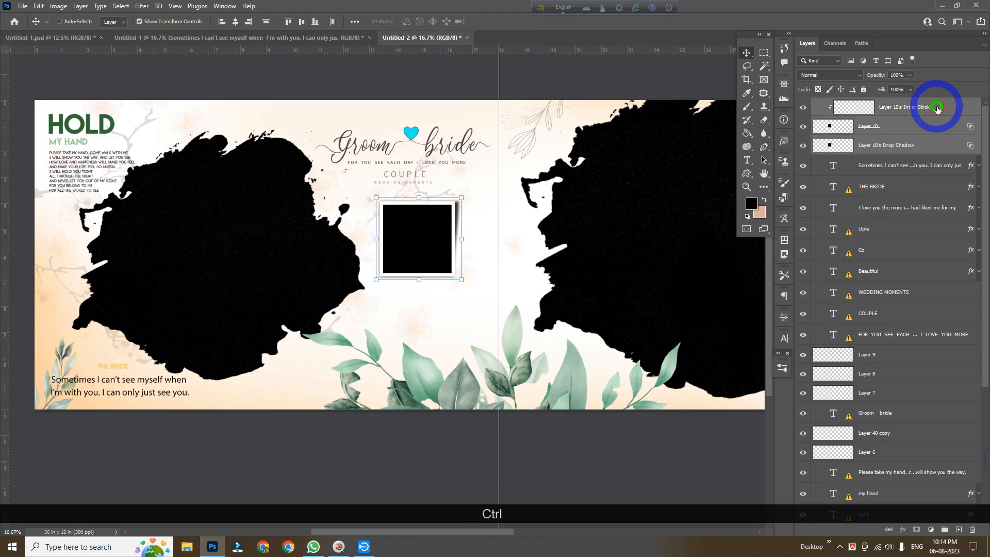
{"action": "left_click", "coordinate": [887, 530]}
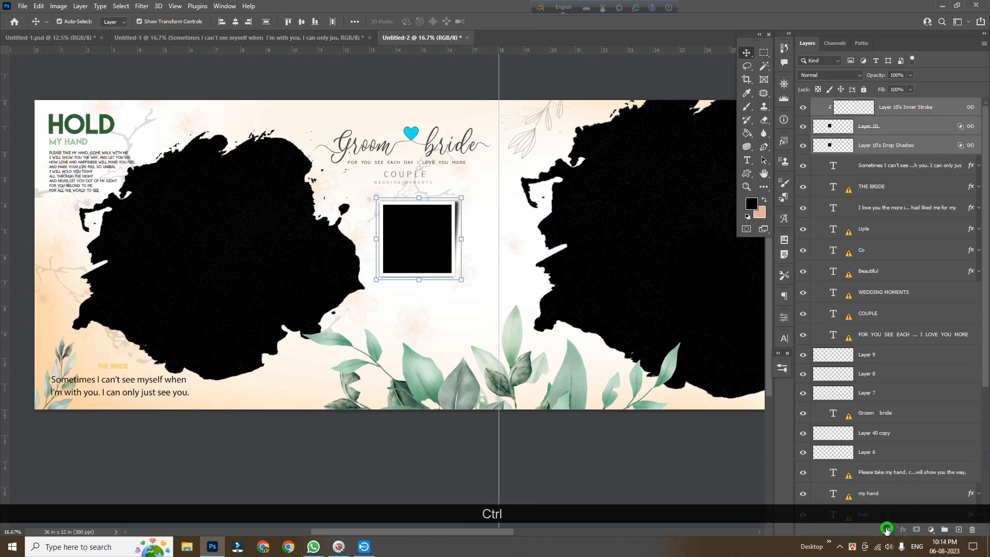
Reposition the linked photo frame and enlarge it to about 3.9 x 3.8 in
{"action": "left_click_drag", "start_coordinate": [419, 256], "coordinate": [395, 245]}
{"action": "left_click_drag", "start_coordinate": [438, 270], "coordinate": [453, 283]}
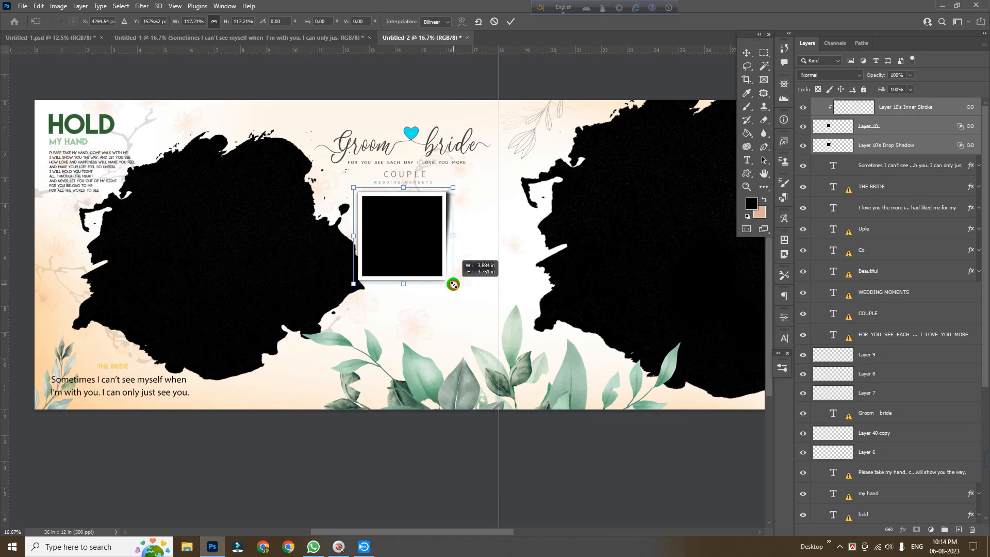
{"action": "key", "text": "Return"}
{"action": "key", "text": "Right"}
{"action": "key", "text": "Right"}
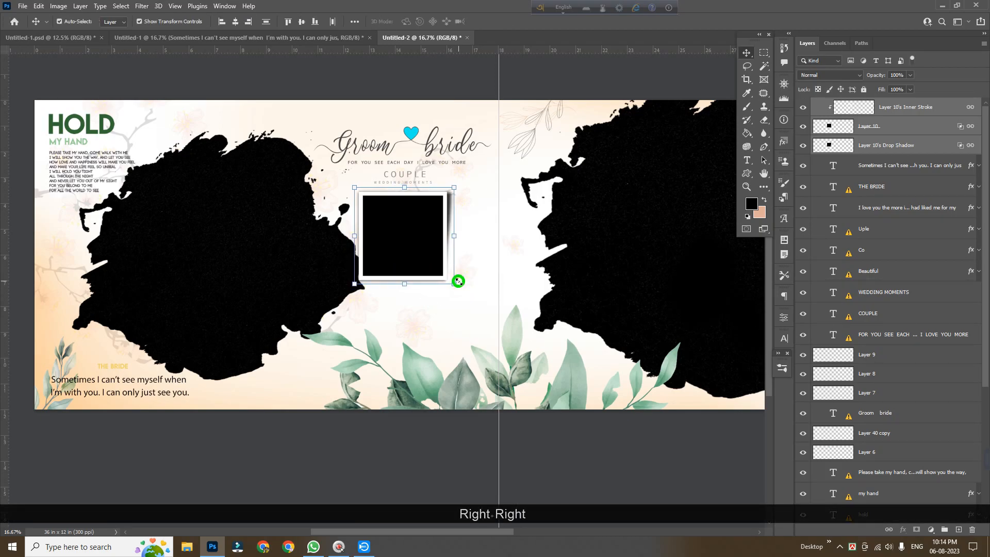
Duplicate the photo frame below the first one, then rotate and resize the copy so it overlaps at a tilt
{"action": "left_click_drag", "start_coordinate": [397, 251], "coordinate": [392, 305]}
{"action": "key", "text": "ctrl+t"}
{"action": "left_click_drag", "start_coordinate": [439, 333], "coordinate": [414, 343]}
{"action": "left_click_drag", "start_coordinate": [392, 295], "coordinate": [413, 316]}
{"action": "left_click_drag", "start_coordinate": [447, 358], "coordinate": [442, 364]}
{"action": "key", "text": "Return"}
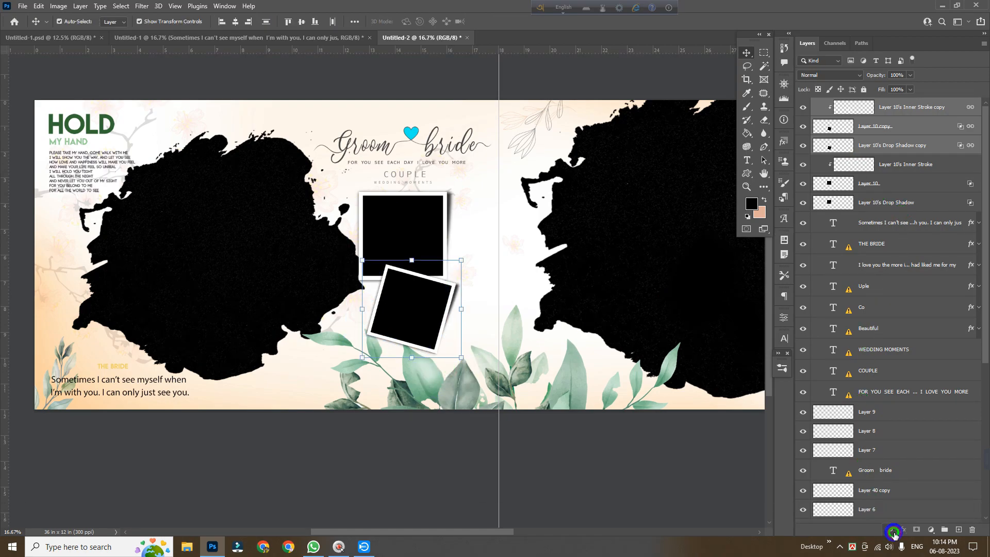
Duplicate the tilted frame into the left page's bottom-left corner and scale it down to about 72%
{"action": "left_click", "coordinate": [500, 294]}
{"action": "left_click_drag", "start_coordinate": [421, 318], "coordinate": [82, 331]}
{"action": "key", "text": "ctrl+t"}
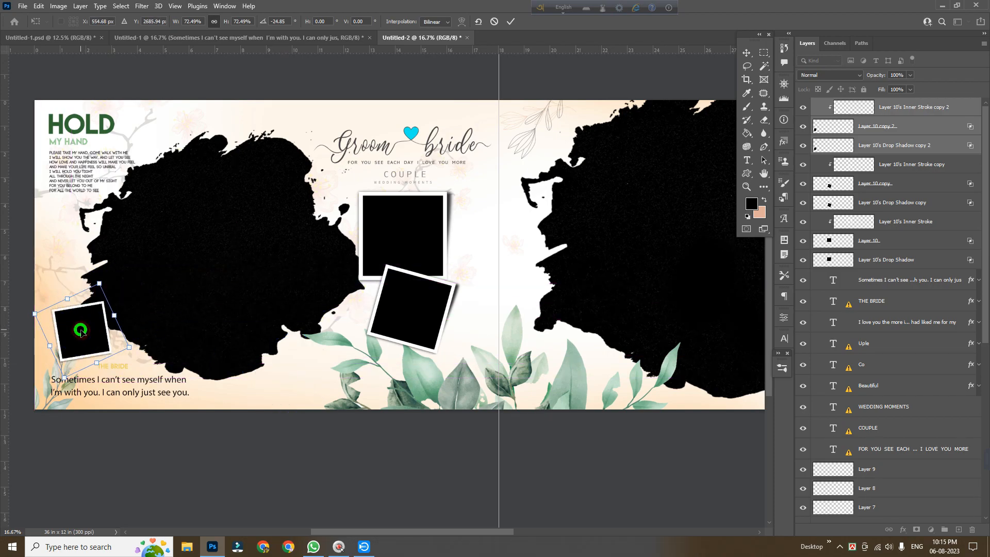
{"action": "key", "text": "Return"}
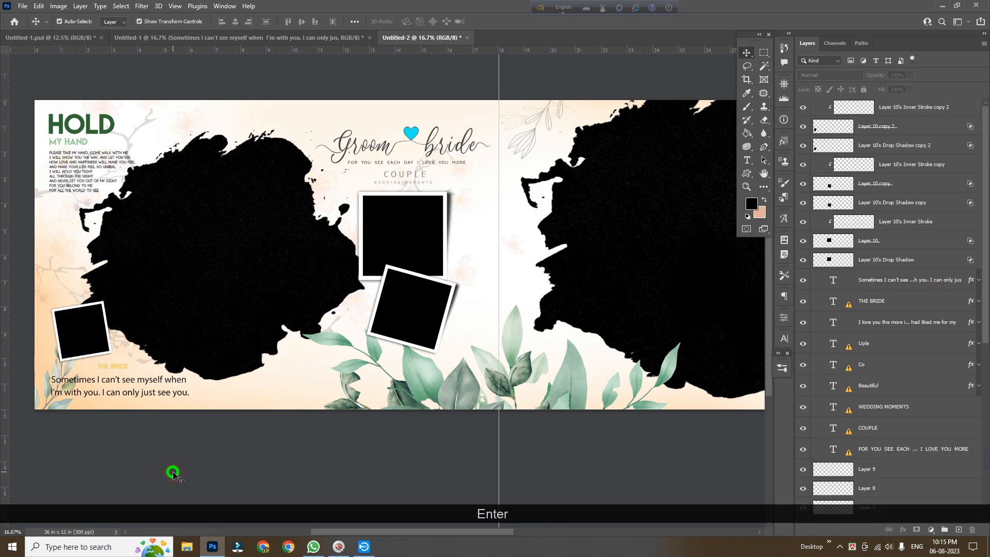
{"action": "left_click_drag", "start_coordinate": [380, 447], "coordinate": [320, 415]}
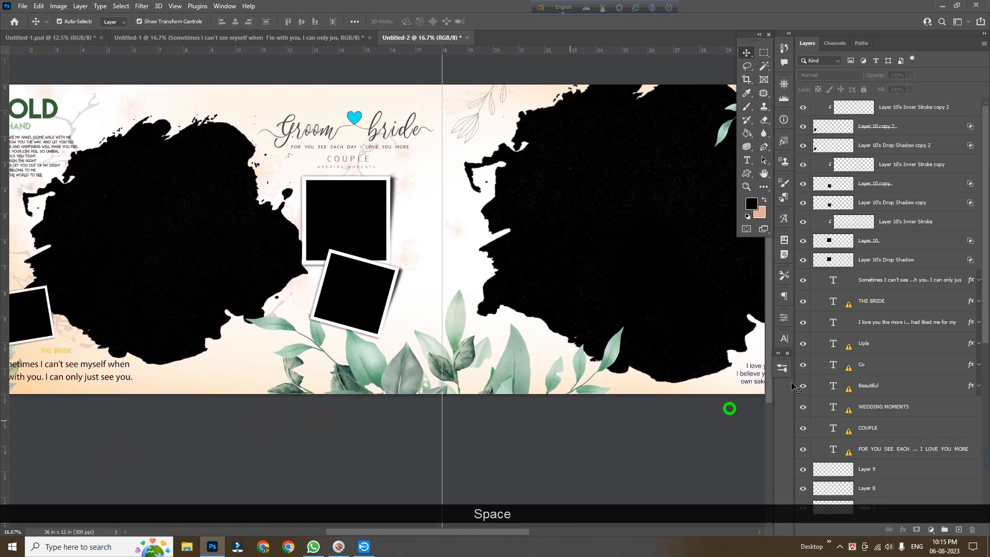
Link the bottom-left frame's square and drop shadow layers together
{"action": "left_click", "coordinate": [32, 318]}
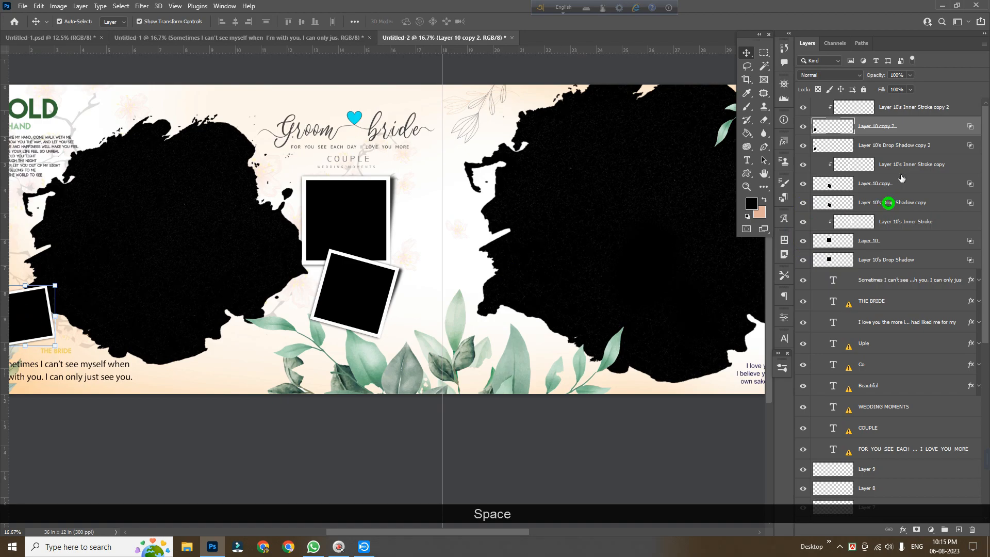
{"action": "left_click", "coordinate": [916, 109], "text": "ctrl"}
{"action": "left_click", "coordinate": [909, 144], "text": "ctrl"}
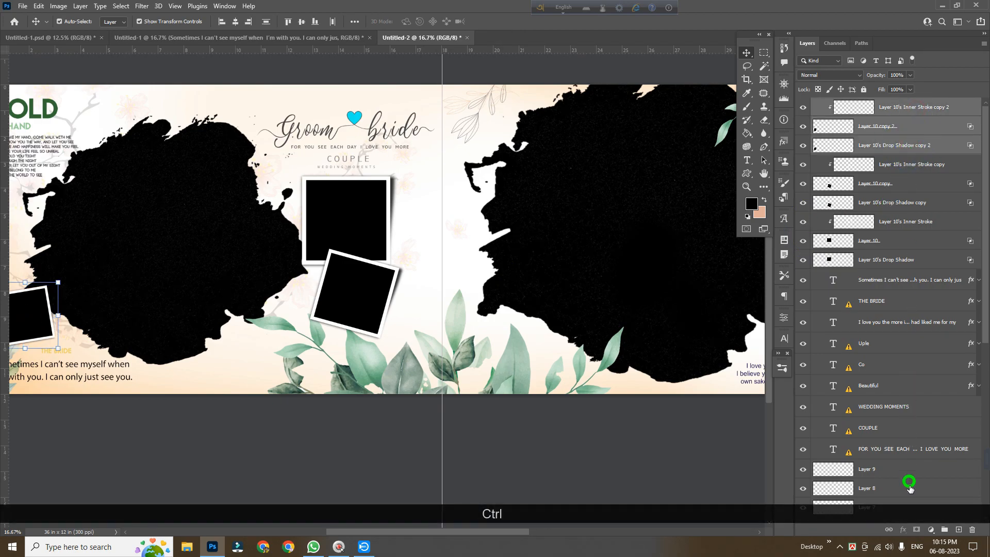
{"action": "left_click", "coordinate": [890, 528]}
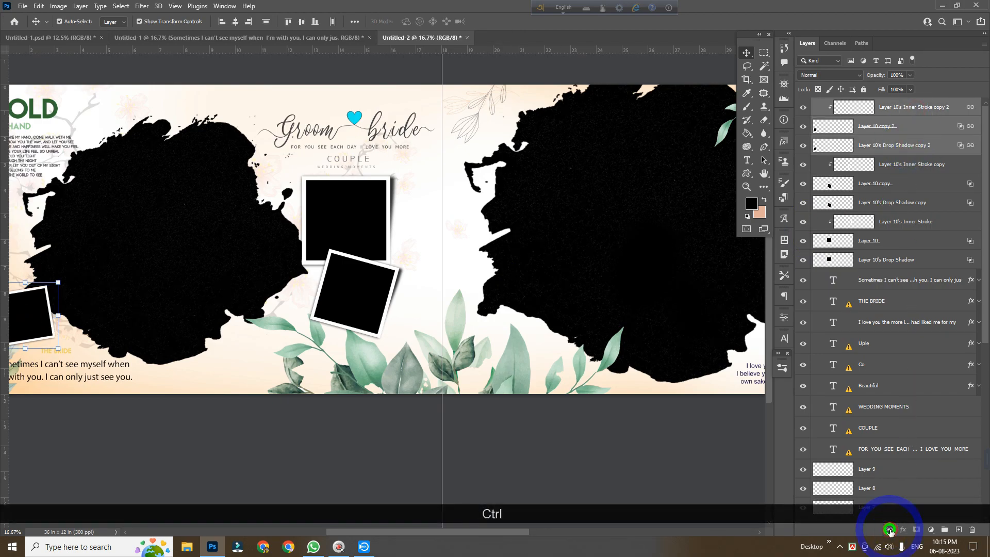
Duplicate the tilted frame onto the right page above the Beautiful Couple text and rotate the copy nearly upright
{"action": "left_click", "coordinate": [188, 443]}
{"action": "left_click_drag", "start_coordinate": [190, 347], "coordinate": [209, 348]}
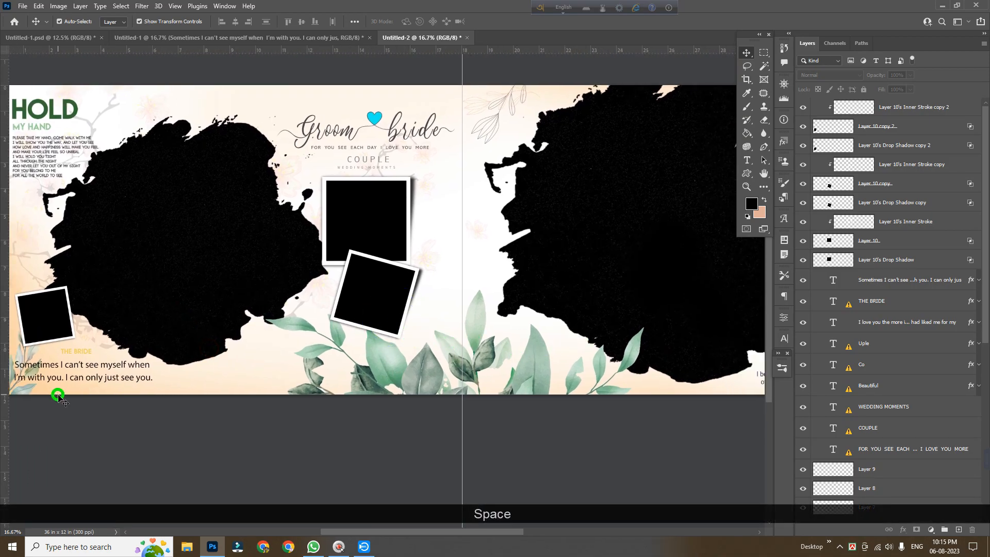
{"action": "left_click_drag", "start_coordinate": [82, 370], "coordinate": [153, 374]}
{"action": "mouse_move", "coordinate": [113, 347]}
{"action": "left_mouse_down"}
{"action": "mouse_move", "coordinate": [98, 314]}
{"action": "mouse_move", "coordinate": [98, 332]}
{"action": "mouse_move", "coordinate": [116, 345]}
{"action": "left_mouse_up"}
{"action": "left_click", "coordinate": [299, 426]}
{"action": "key", "text": "space"}
{"action": "left_click_drag", "start_coordinate": [450, 456], "coordinate": [173, 457]}
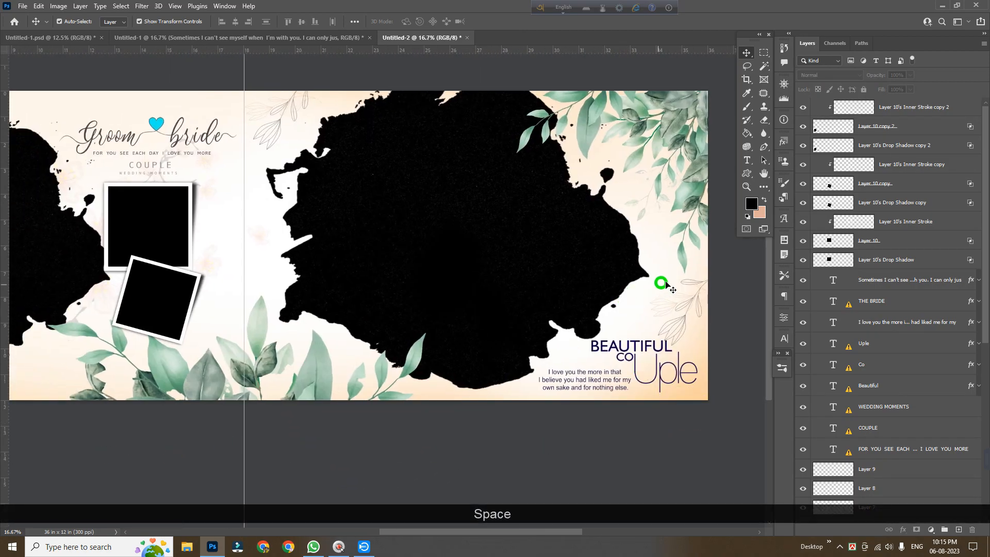
{"action": "left_click", "coordinate": [145, 304]}
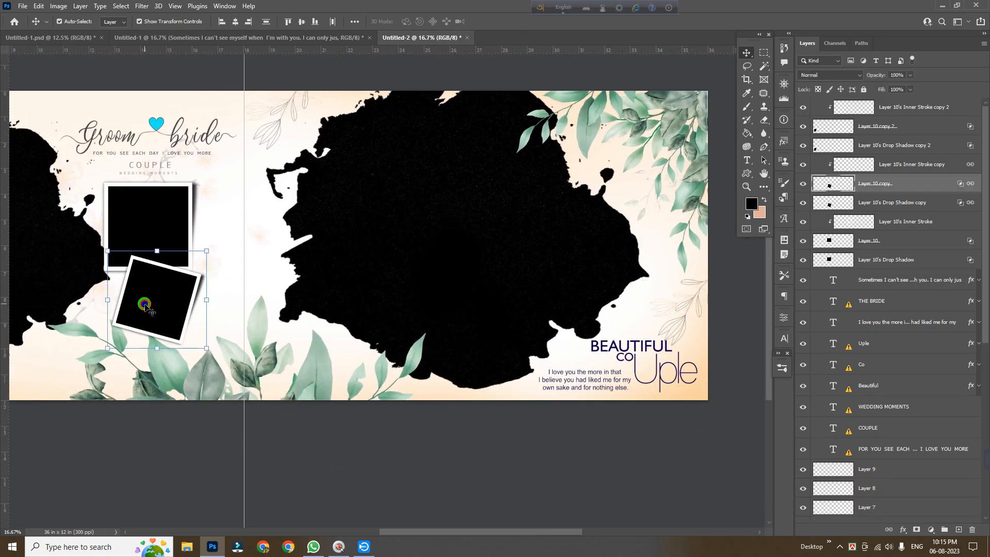
{"action": "key", "text": "alt"}
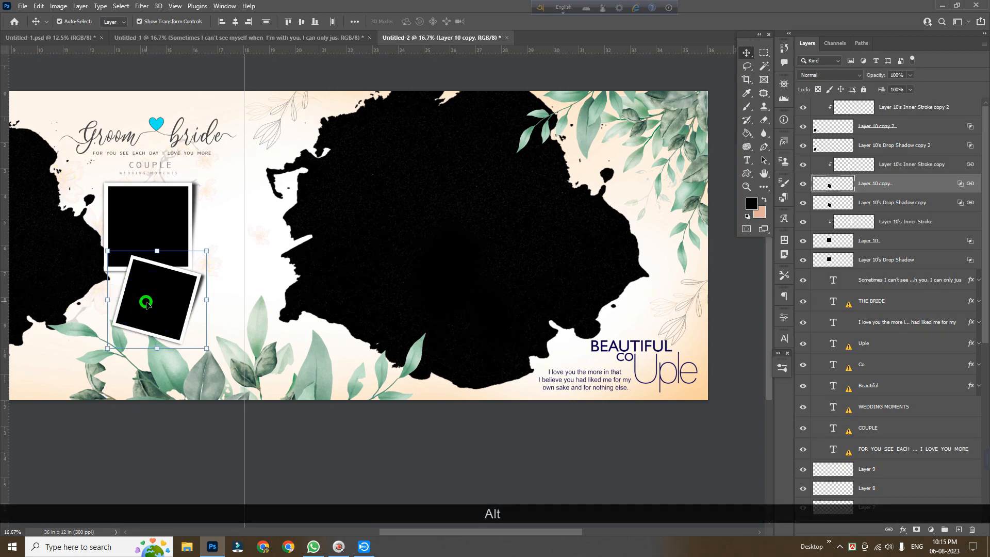
{"action": "left_click_drag", "start_coordinate": [163, 304], "coordinate": [652, 292]}
{"action": "left_click_drag", "start_coordinate": [685, 347], "coordinate": [699, 345]}
{"action": "key", "text": "Return"}
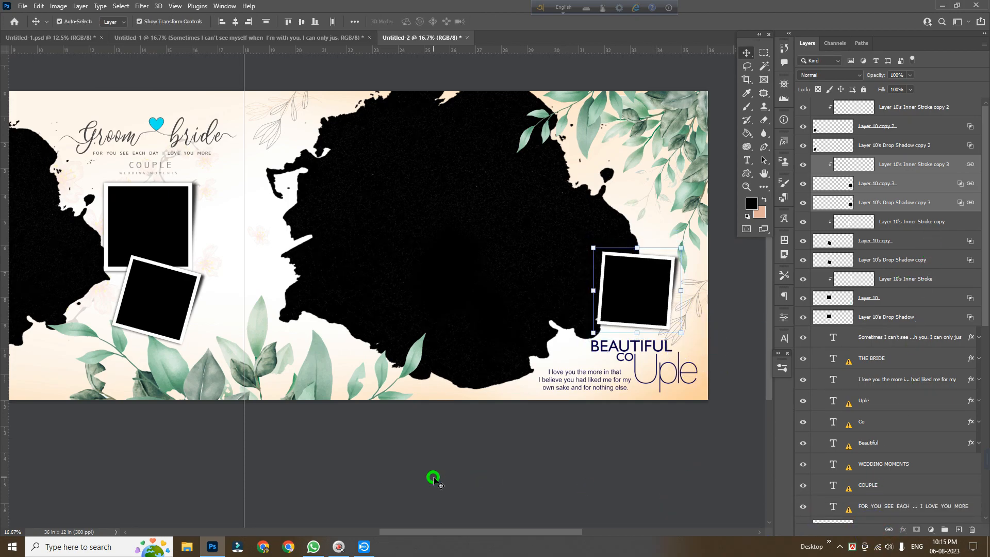
Copy two bride photos from the 18 x 12 in design into the 36 x 12 in spread
{"action": "left_click", "coordinate": [433, 477]}
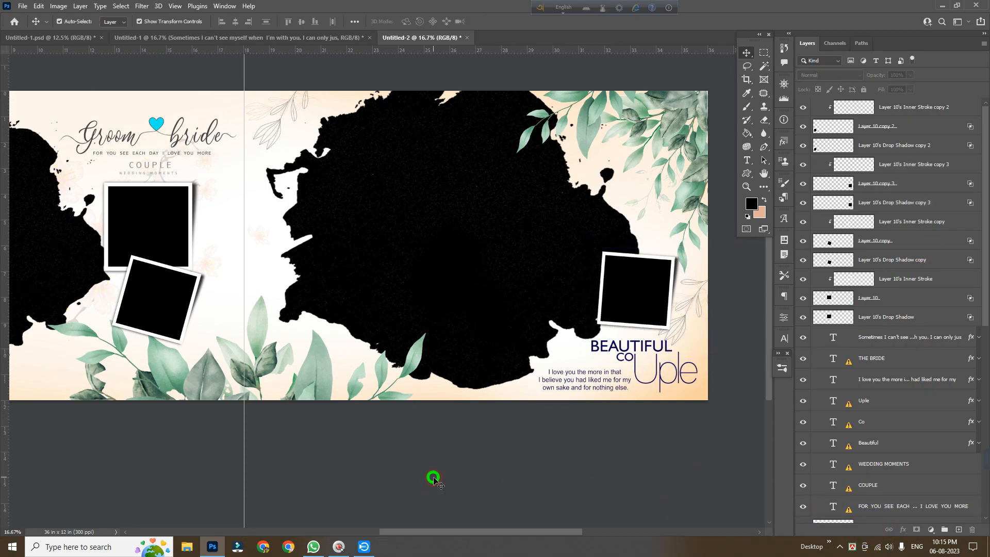
{"action": "left_click", "coordinate": [654, 297]}
{"action": "left_click", "coordinate": [520, 505]}
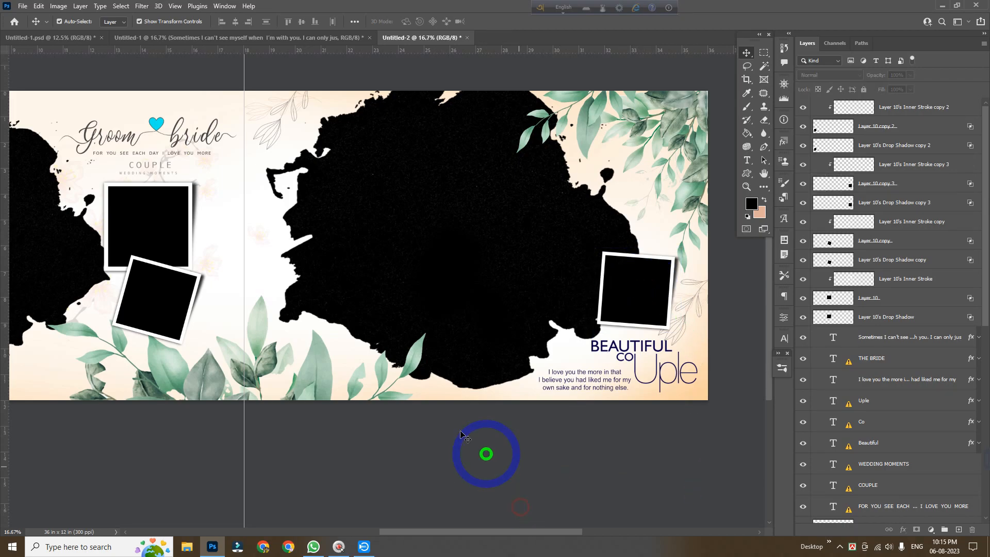
{"action": "scroll", "coordinate": [419, 408], "scroll_direction": "up", "scroll_amount": 1}
{"action": "left_click_drag", "start_coordinate": [417, 411], "coordinate": [447, 413]}
{"action": "left_click", "coordinate": [447, 413], "text": "ctrl+alt"}
{"action": "left_click_drag", "start_coordinate": [404, 376], "coordinate": [470, 338]}
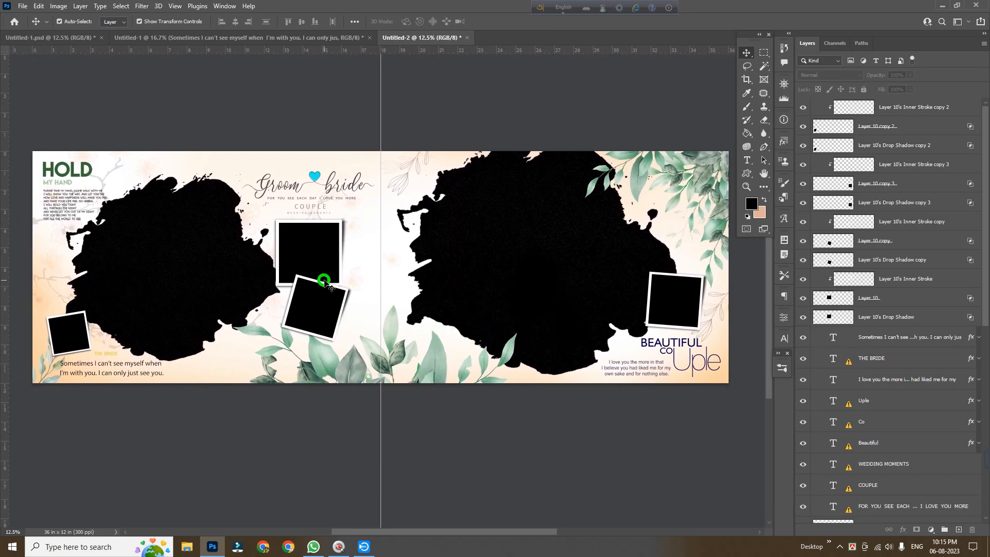
{"action": "left_click", "coordinate": [285, 38]}
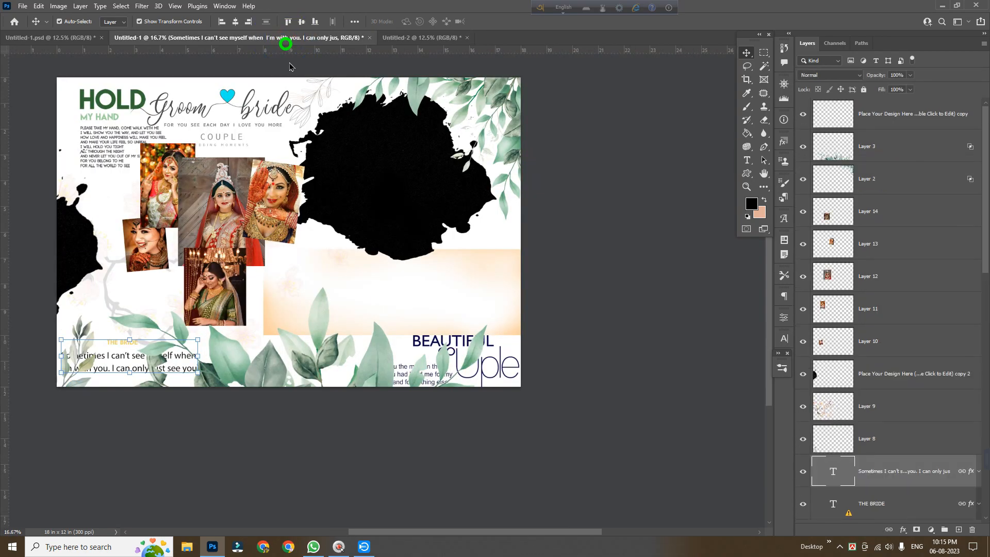
{"action": "left_click", "coordinate": [147, 261], "text": "shift"}
{"action": "left_click_drag", "start_coordinate": [151, 252], "coordinate": [183, 280]}
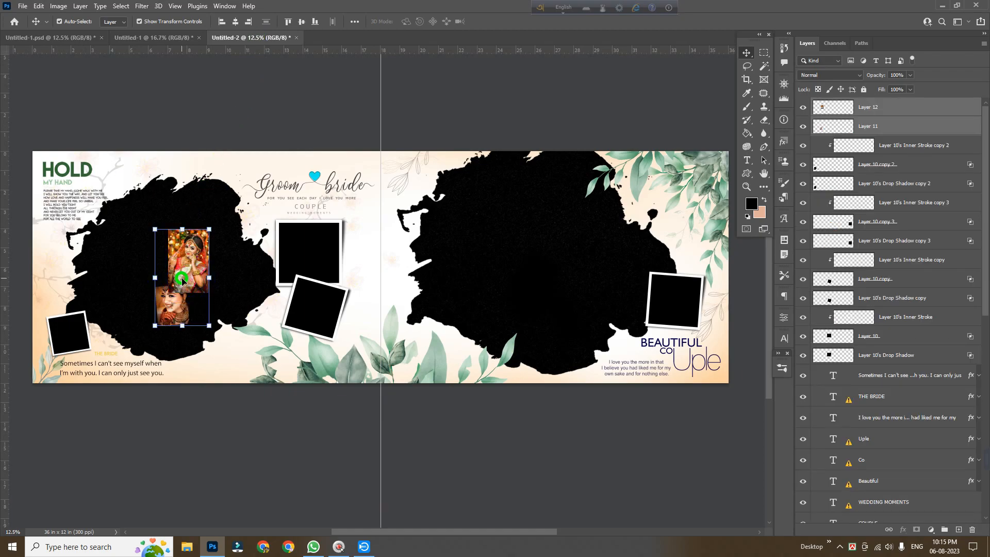
{"action": "key", "text": "Return"}
Move one bride photo onto the right page's splash and the other onto the left page's splash
{"action": "left_click", "coordinate": [175, 279]}
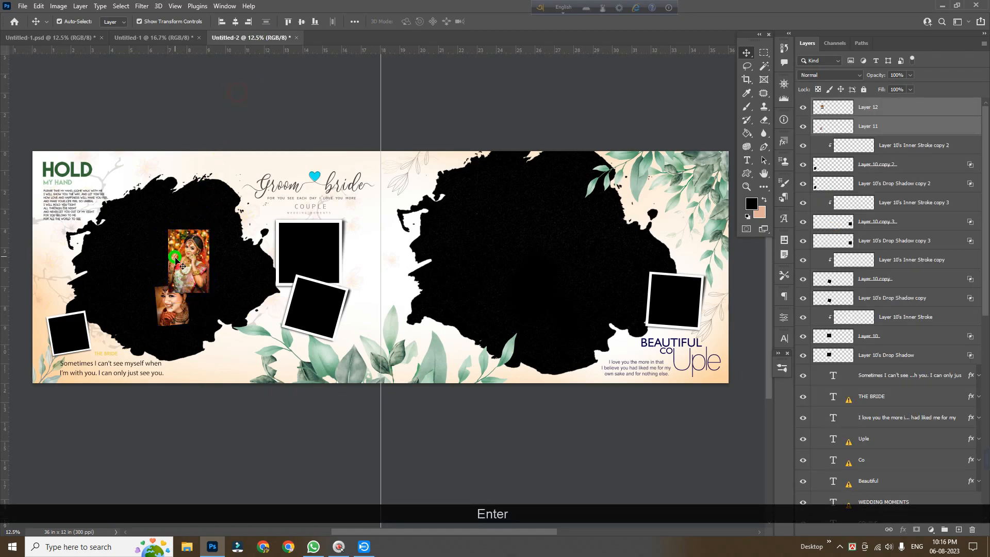
{"action": "left_click_drag", "start_coordinate": [178, 279], "coordinate": [516, 254]}
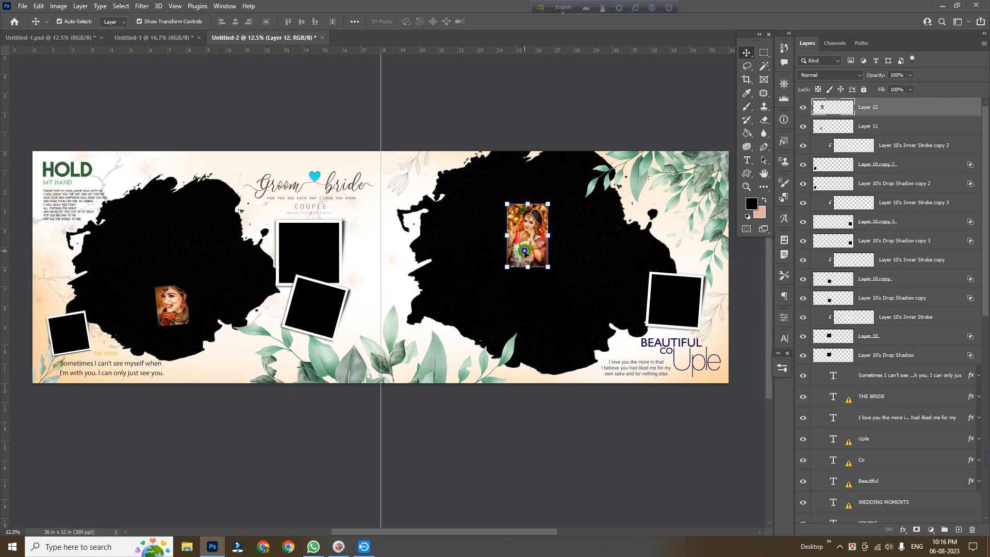
{"action": "left_click_drag", "start_coordinate": [168, 317], "coordinate": [149, 280]}
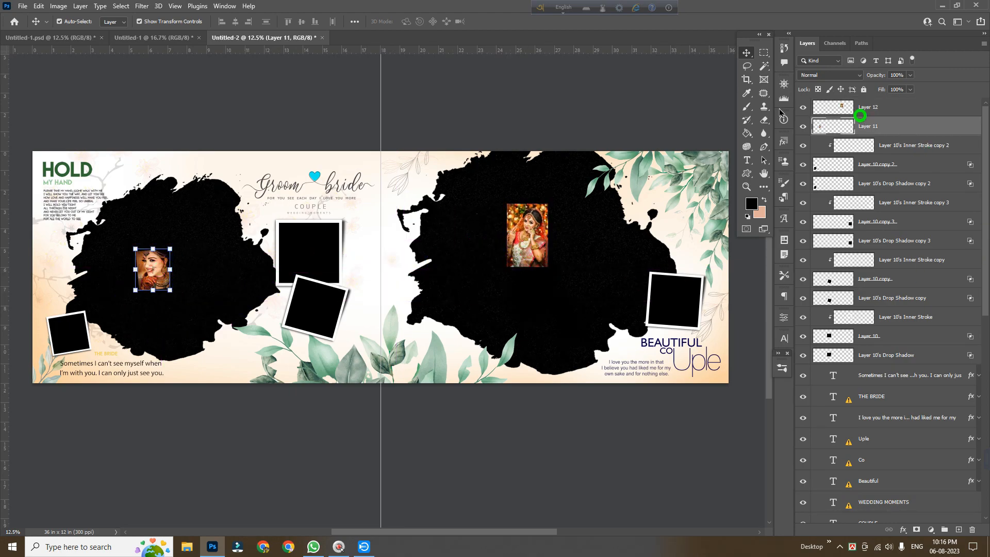
{"action": "left_click", "coordinate": [531, 240]}
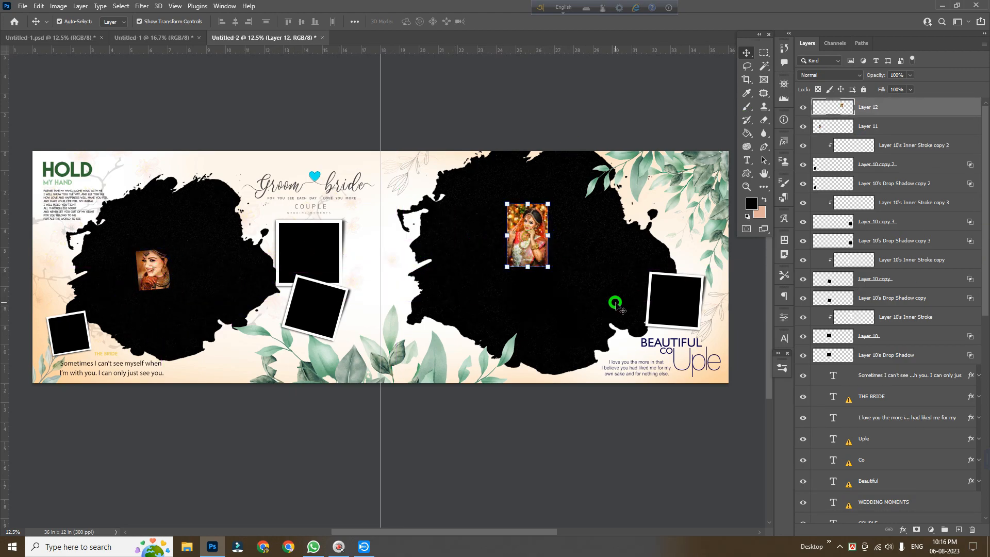
{"action": "left_click", "coordinate": [615, 304]}
{"action": "left_click", "coordinate": [534, 241]}
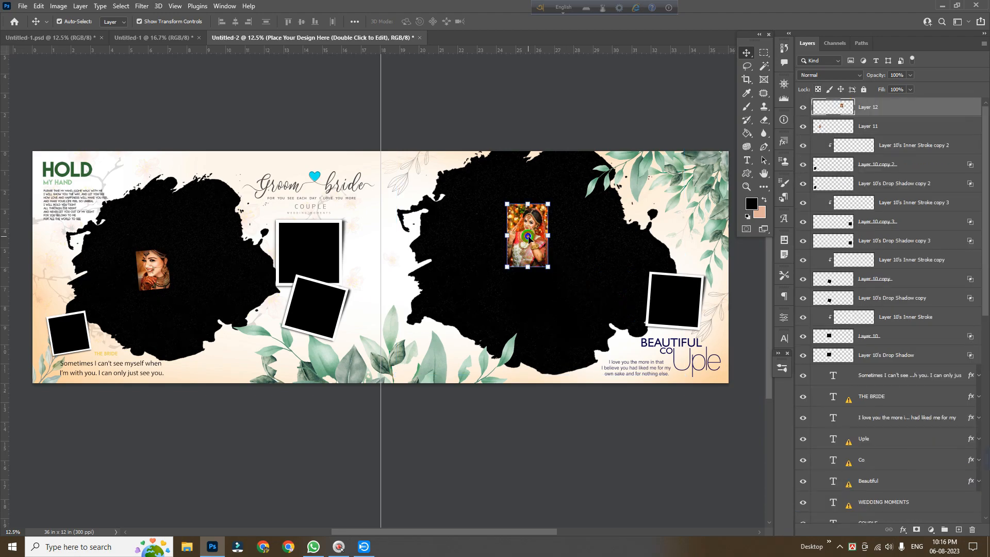
Move the right page's photo layer above the right splash placeholder and create a clipping mask
{"action": "left_click_drag", "start_coordinate": [882, 124], "coordinate": [882, 447]}
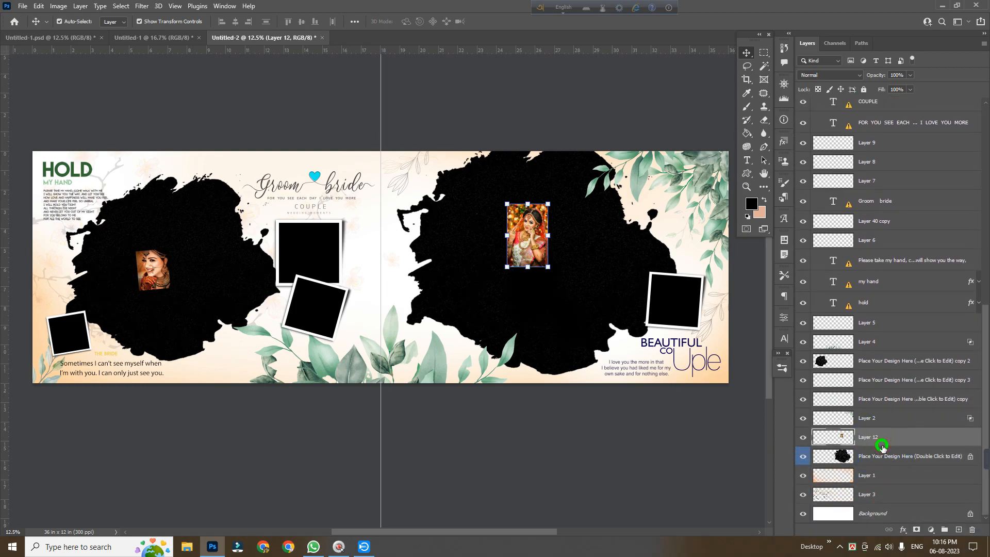
{"action": "right_click", "coordinate": [902, 441]}
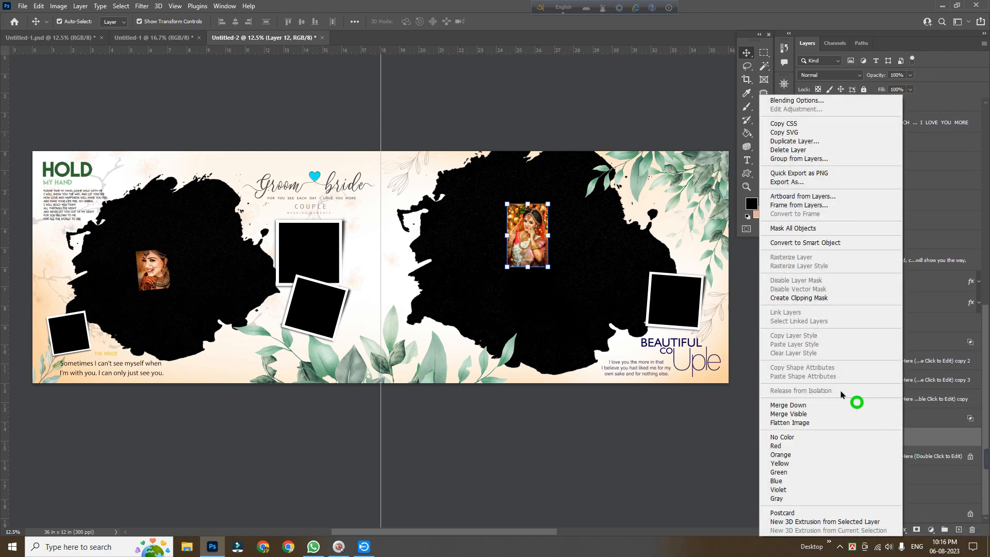
{"action": "left_click", "coordinate": [798, 299]}
Enlarge and reposition the clipped photo so the bride fills the right page's splash
{"action": "key", "text": "ctrl+t"}
{"action": "left_click_drag", "start_coordinate": [547, 235], "coordinate": [717, 287]}
{"action": "left_click_drag", "start_coordinate": [508, 236], "coordinate": [436, 249]}
{"action": "left_click_drag", "start_coordinate": [579, 245], "coordinate": [543, 346]}
{"action": "key", "text": "Return"}
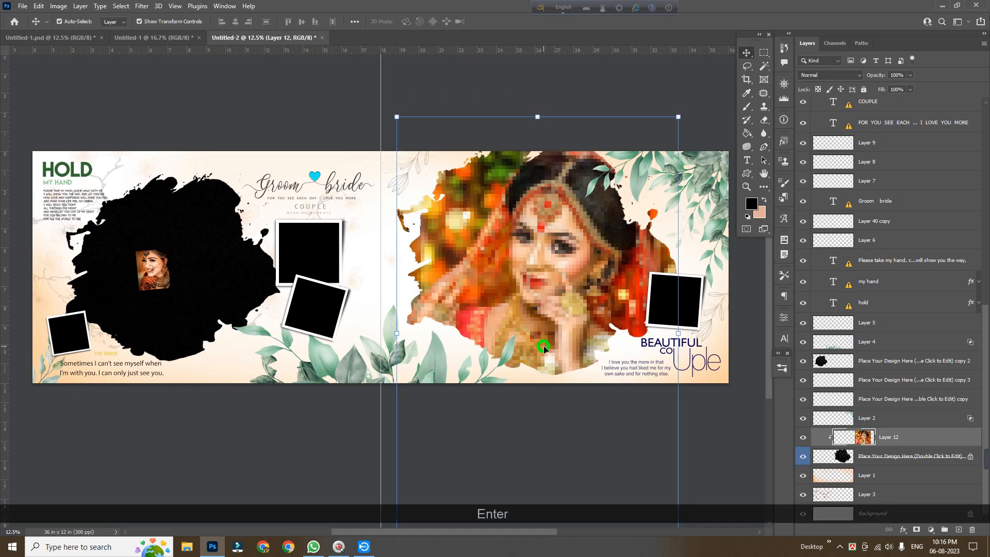
{"action": "left_click", "coordinate": [519, 87]}
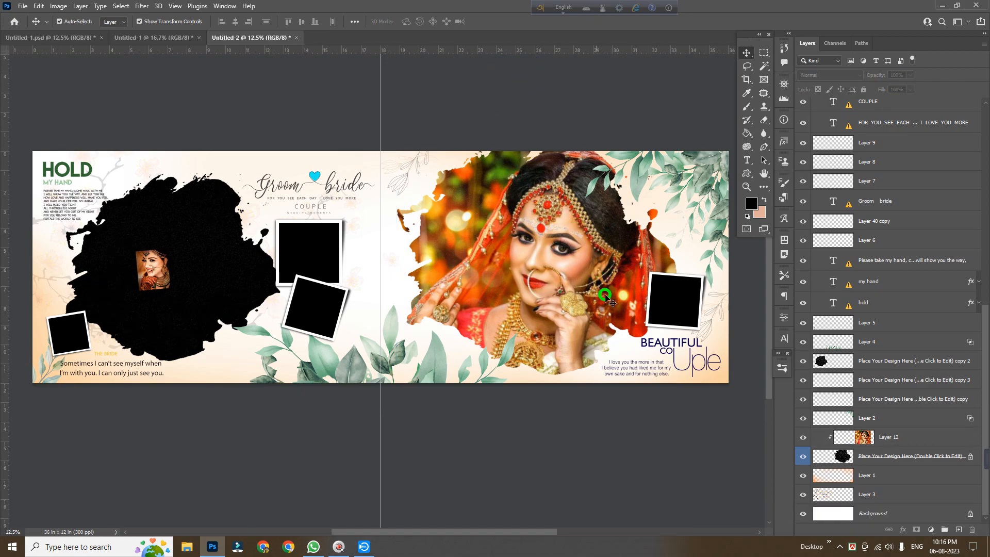
{"action": "left_click_drag", "start_coordinate": [551, 359], "coordinate": [545, 338]}
Enlarge the left page's bride photo to cover the left splash area
{"action": "left_click", "coordinate": [151, 255]}
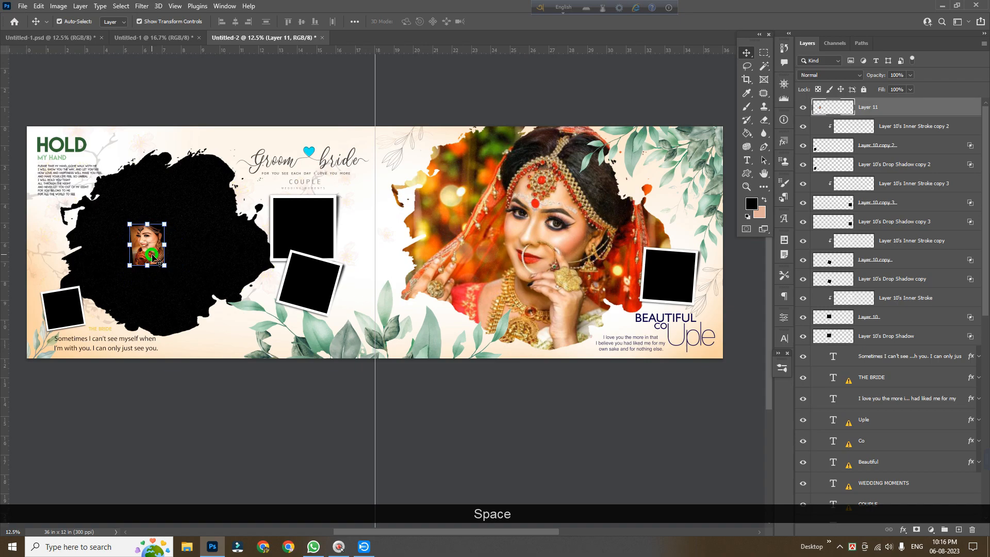
{"action": "left_click_drag", "start_coordinate": [168, 248], "coordinate": [361, 274]}
{"action": "left_click_drag", "start_coordinate": [265, 259], "coordinate": [178, 283]}
{"action": "key", "text": "Return"}
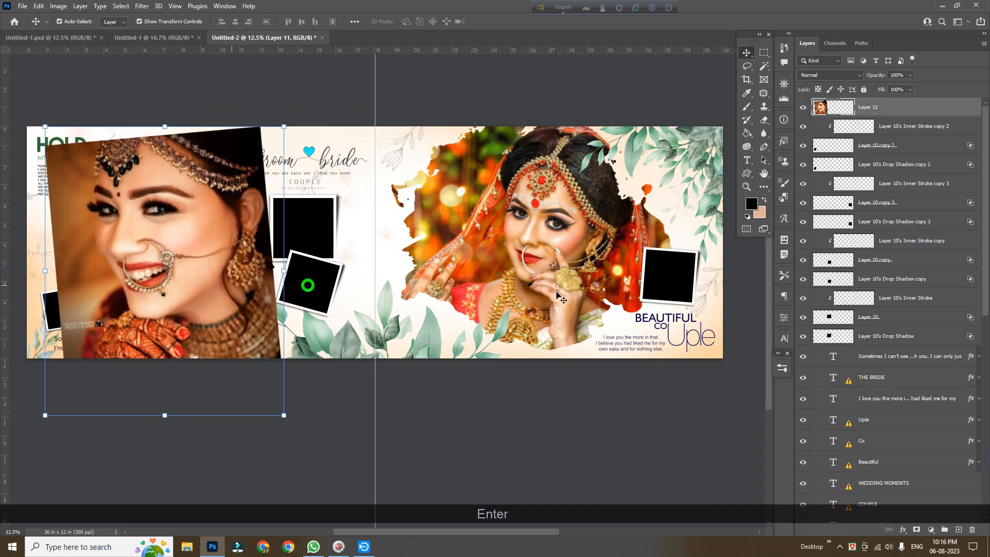
Move the left photo layer above the left splash placeholder, clip it, and nudge the photo into position
{"action": "left_click_drag", "start_coordinate": [890, 106], "coordinate": [871, 387]}
{"action": "right_click", "coordinate": [904, 386]}
{"action": "left_click", "coordinate": [825, 299]}
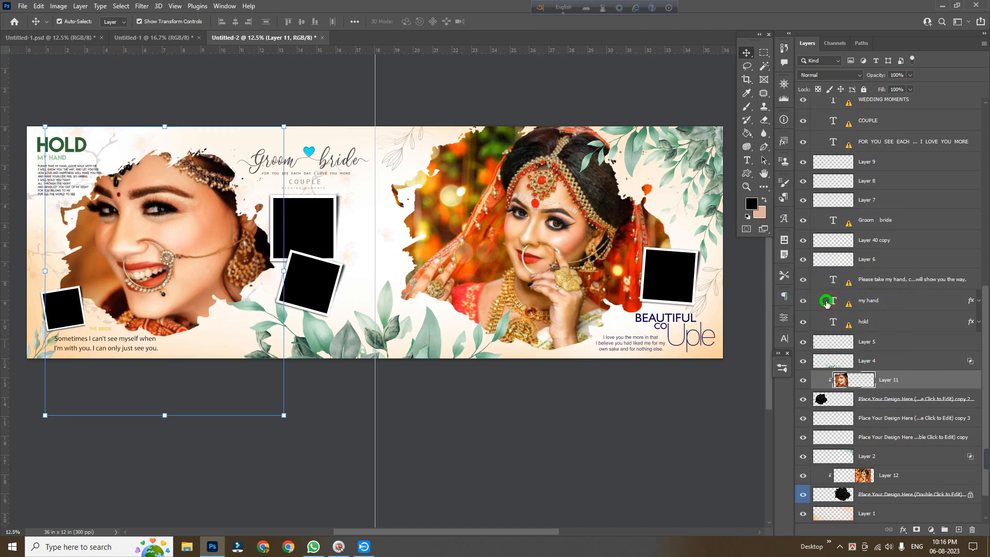
{"action": "left_click_drag", "start_coordinate": [184, 261], "coordinate": [190, 270]}
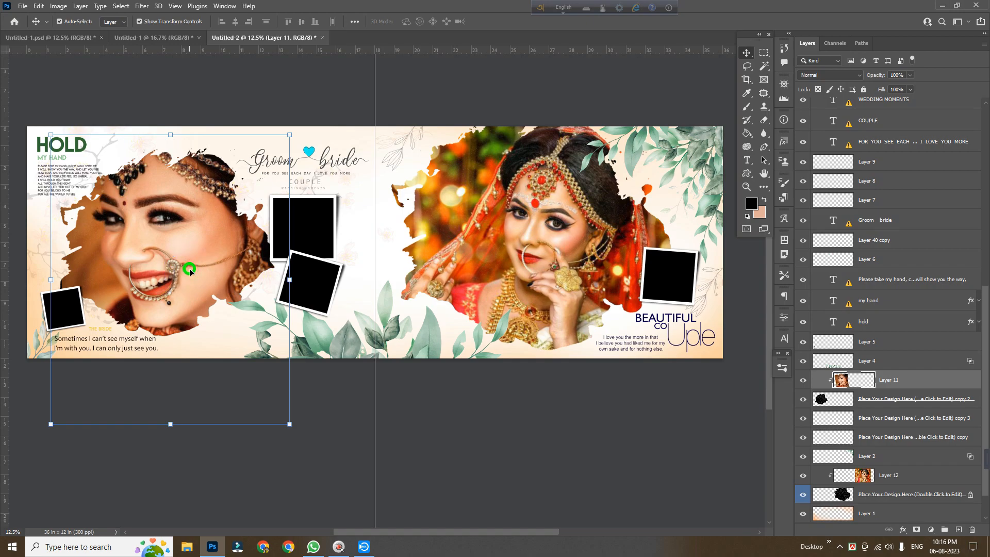
{"action": "left_click", "coordinate": [294, 503]}
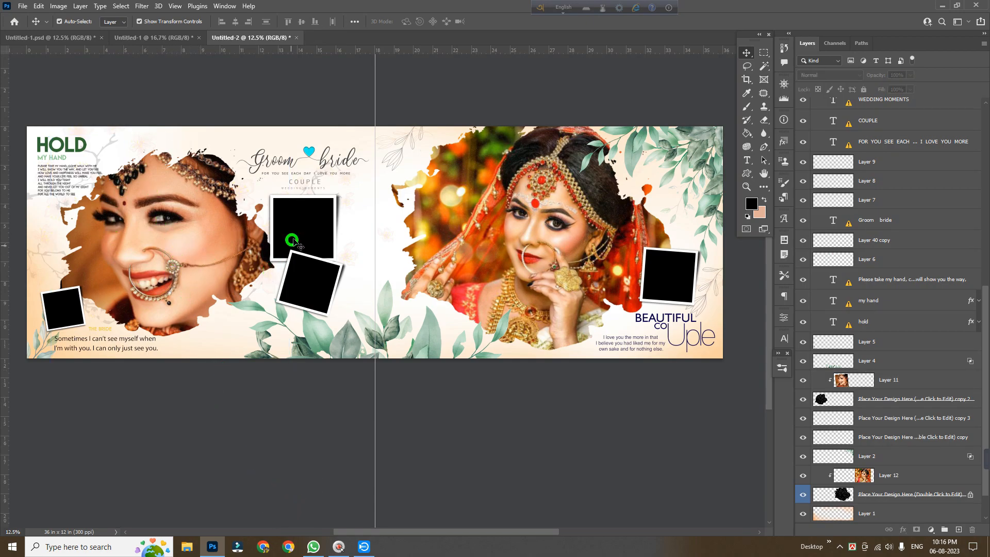
Copy three more bride photos from the 18 x 12 in design into the spread above the frame layers
{"action": "left_click", "coordinate": [288, 221]}
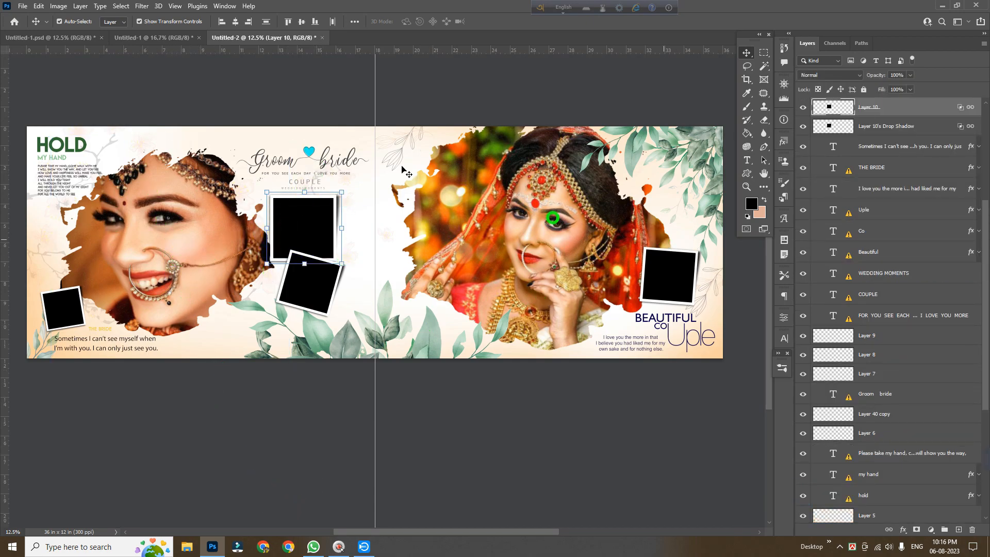
{"action": "left_click", "coordinate": [153, 38]}
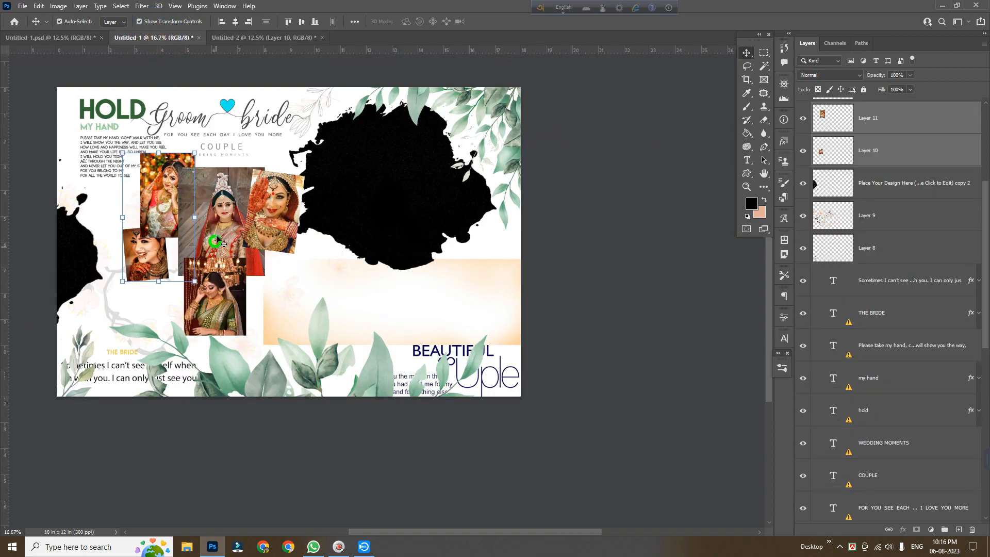
{"action": "left_click_drag", "start_coordinate": [216, 241], "coordinate": [227, 227]}
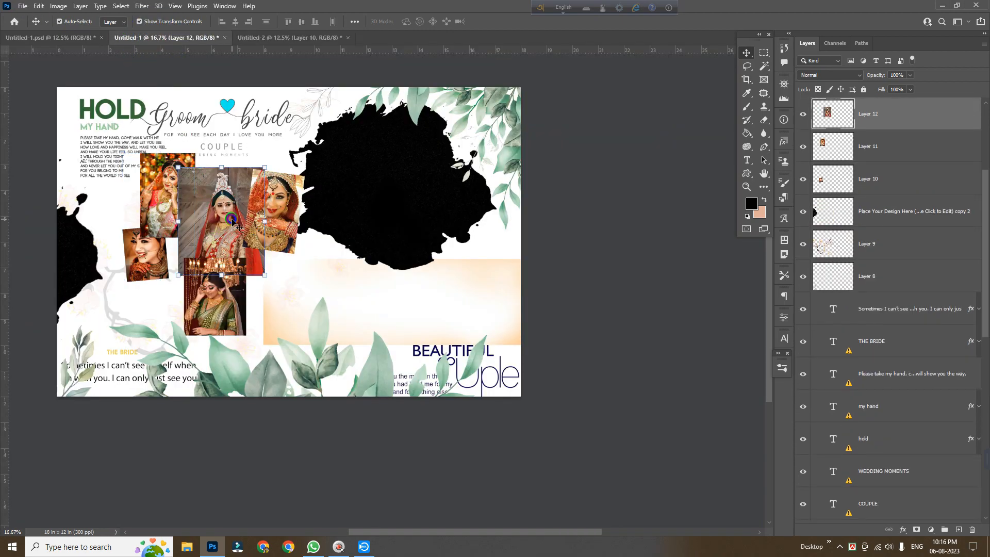
{"action": "left_click", "coordinate": [291, 219], "text": "shift"}
{"action": "left_click", "coordinate": [227, 316], "text": "shift"}
{"action": "left_click_drag", "start_coordinate": [227, 316], "coordinate": [202, 281]}
{"action": "key", "text": "Return"}
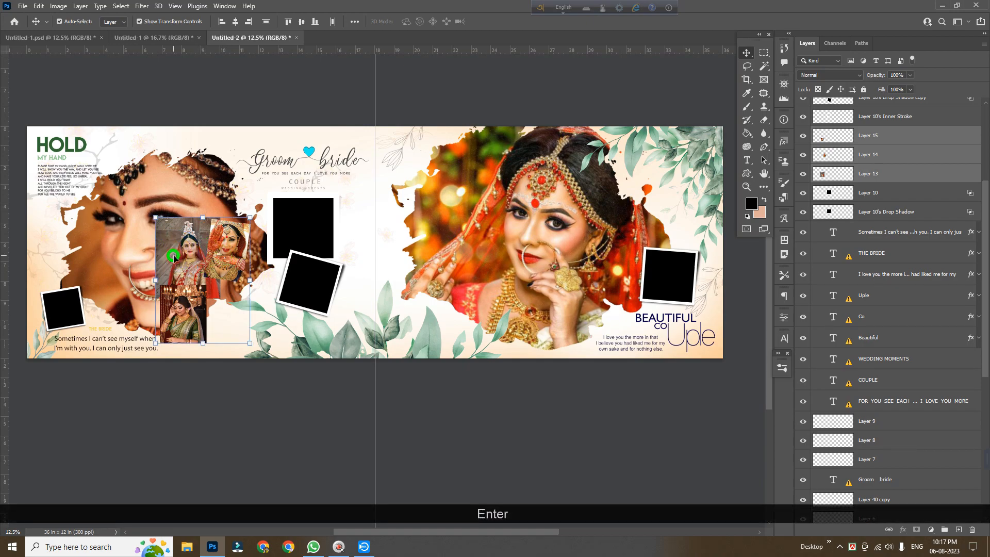
Move a bride photo over the upper square frame, clip it to the frame's square, and scale it slightly
{"action": "left_click", "coordinate": [239, 76]}
{"action": "left_click", "coordinate": [165, 268]}
{"action": "left_click_drag", "start_coordinate": [189, 263], "coordinate": [304, 244]}
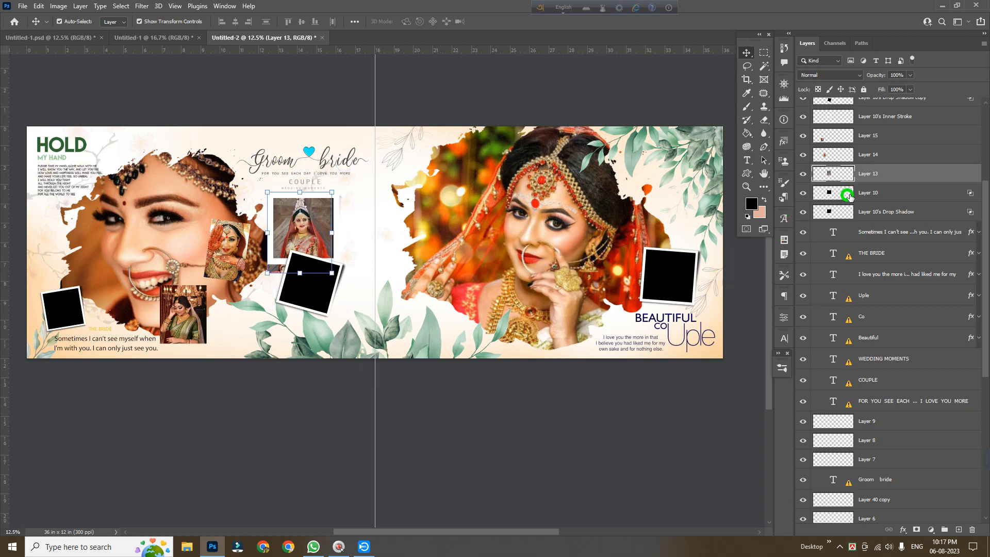
{"action": "right_click", "coordinate": [897, 185]}
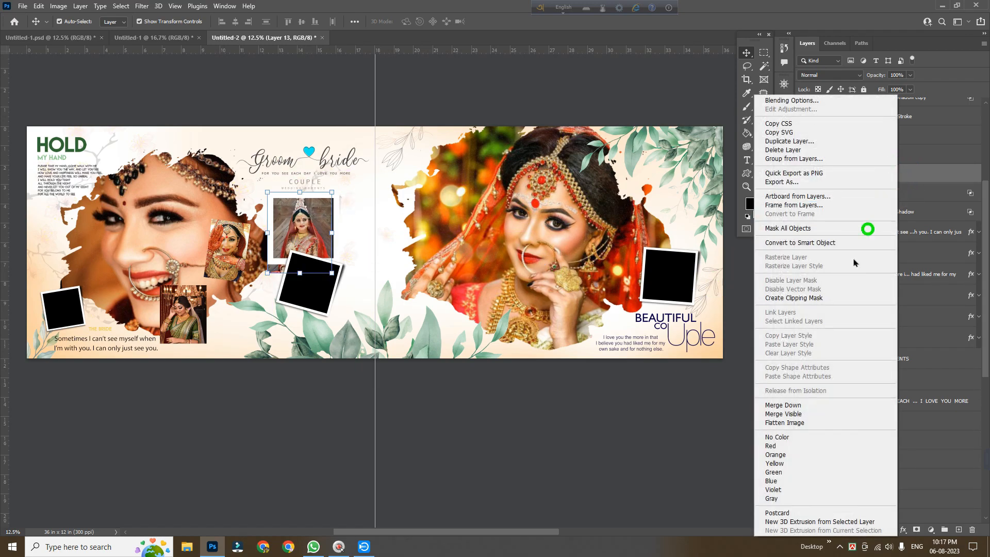
{"action": "left_click", "coordinate": [819, 294]}
{"action": "mouse_move", "coordinate": [332, 232]}
{"action": "left_mouse_down"}
{"action": "mouse_move", "coordinate": [341, 234]}
{"action": "mouse_move", "coordinate": [324, 240]}
{"action": "left_mouse_up"}
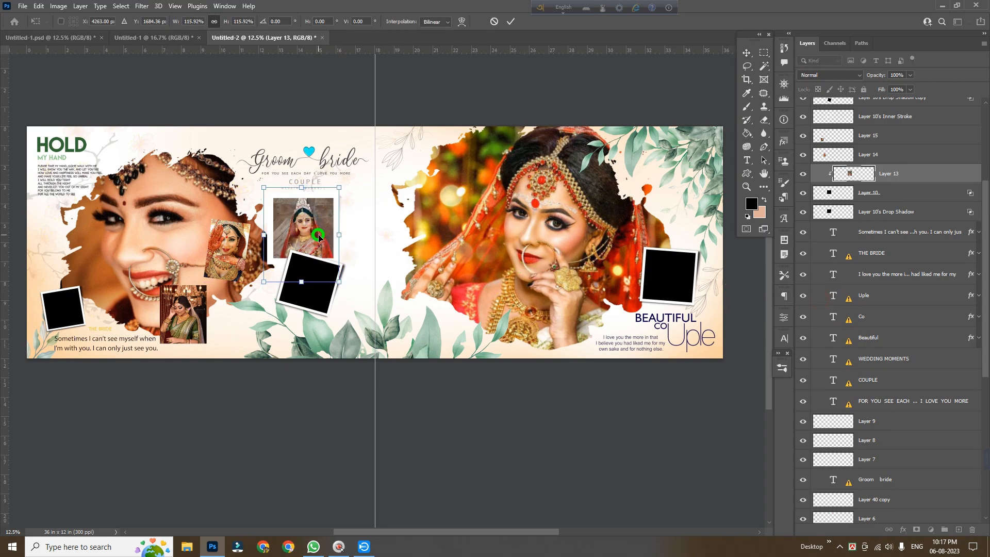
{"action": "key", "text": "Return"}
Move a bride photo over the right page's square frame, place it above the frame layer, and clip it to the frame's square
{"action": "left_click_drag", "start_coordinate": [229, 246], "coordinate": [687, 302]}
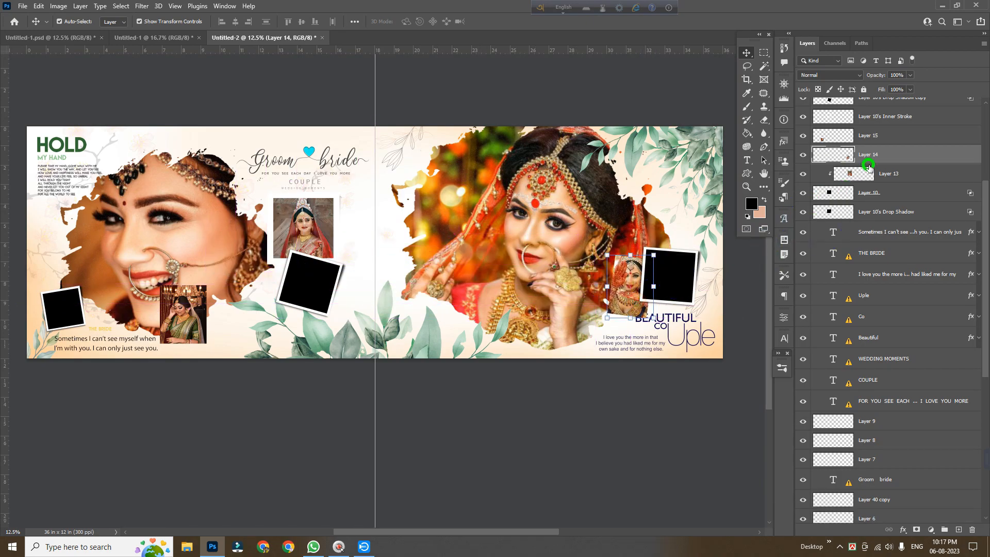
{"action": "left_click", "coordinate": [689, 276]}
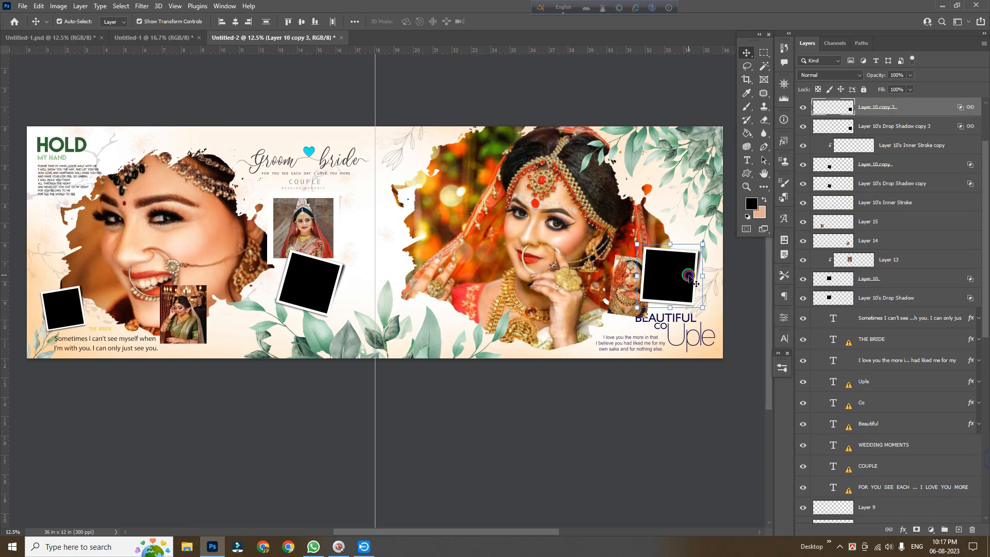
{"action": "left_click", "coordinate": [618, 292]}
{"action": "left_click_drag", "start_coordinate": [883, 234], "coordinate": [869, 105]}
{"action": "key", "text": "ctrl+alt+g"}
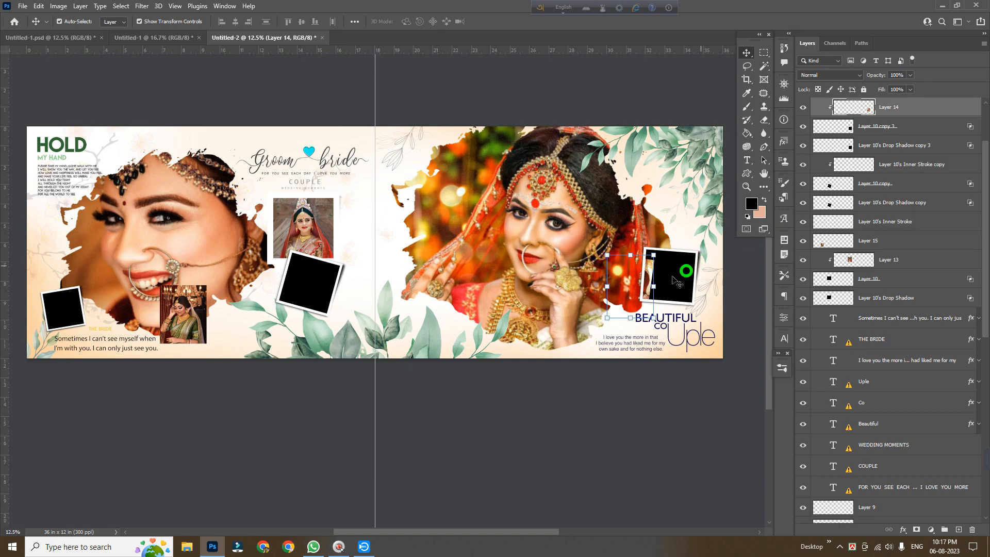
Scale the clipped right-page photo to about 132%, rotate it about -2°, and nudge it right to fit the frame
{"action": "key", "text": "ctrl+t"}
{"action": "left_click_drag", "start_coordinate": [654, 289], "coordinate": [686, 292]}
{"action": "mouse_move", "coordinate": [709, 359]}
{"action": "left_mouse_down"}
{"action": "mouse_move", "coordinate": [701, 355]}
{"action": "mouse_move", "coordinate": [713, 360]}
{"action": "left_mouse_up"}
{"action": "left_click_drag", "start_coordinate": [683, 281], "coordinate": [683, 277]}
{"action": "key", "text": "Right"}
{"action": "key", "text": "Right"}
{"action": "key", "text": "Right"}
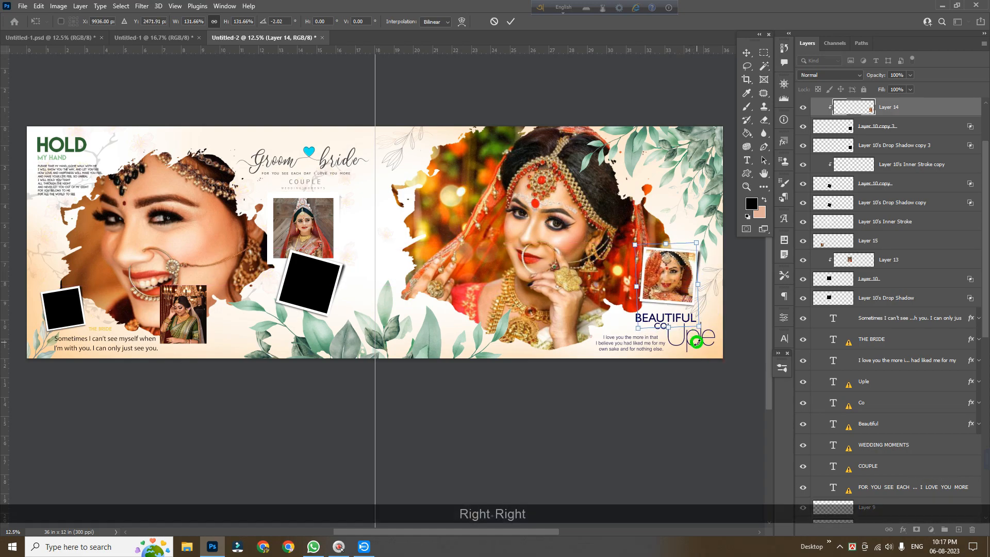
{"action": "key", "text": "Return"}
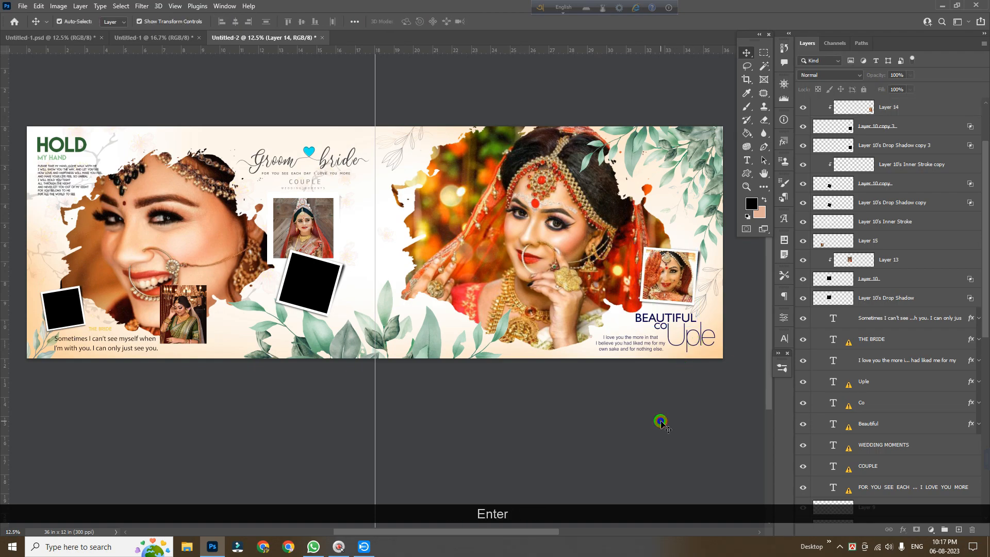
Move another bride photo over the lower-left square frame, stack and clip it to that frame, and reposition it inside
{"action": "left_click_drag", "start_coordinate": [224, 310], "coordinate": [161, 309]}
{"action": "left_click", "coordinate": [245, 321]}
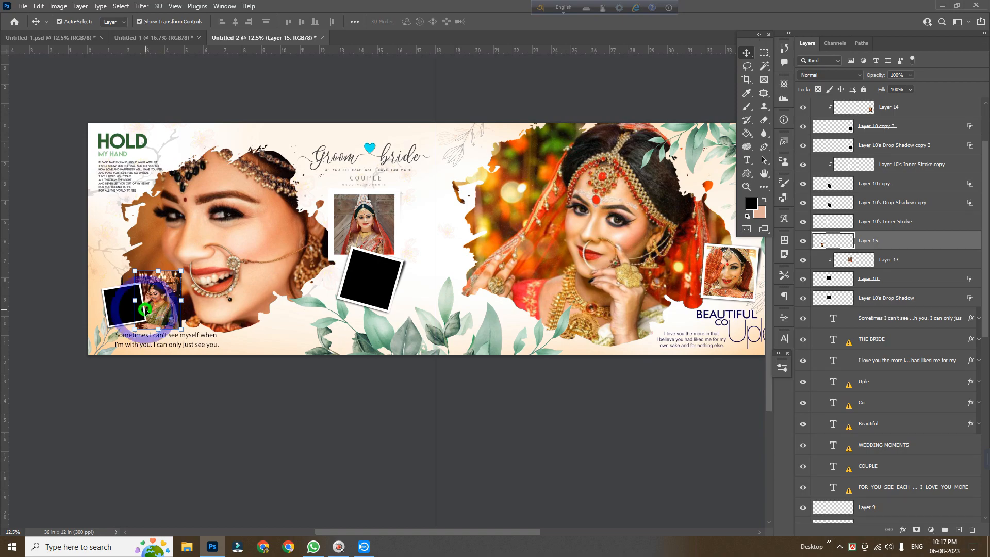
{"action": "left_click", "coordinate": [122, 310], "text": "alt"}
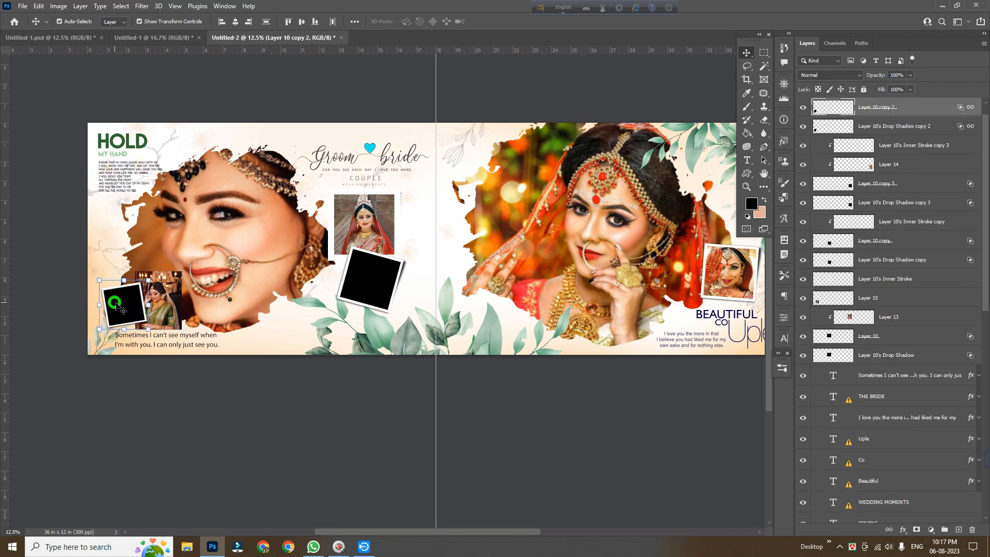
{"action": "left_click", "coordinate": [174, 309]}
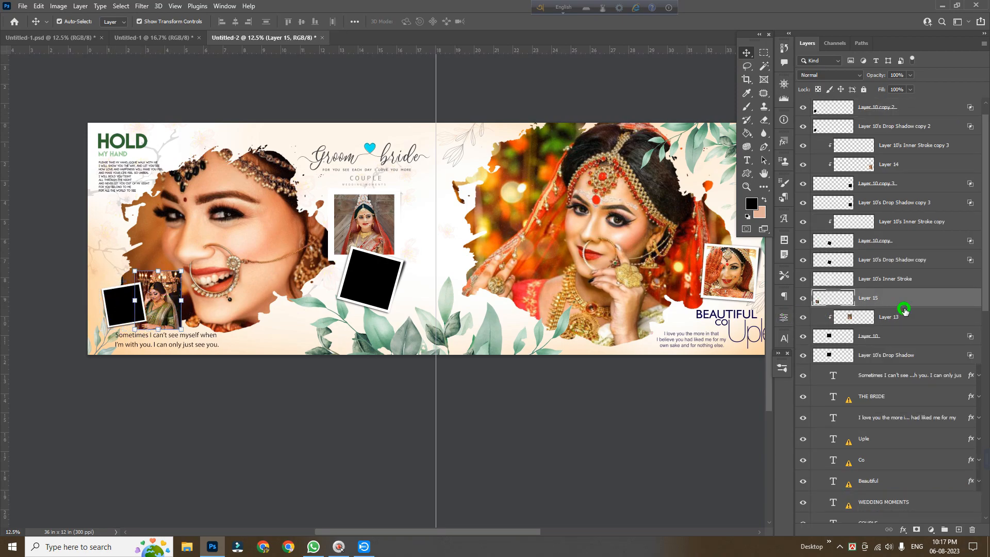
{"action": "left_click_drag", "start_coordinate": [905, 304], "coordinate": [878, 103]}
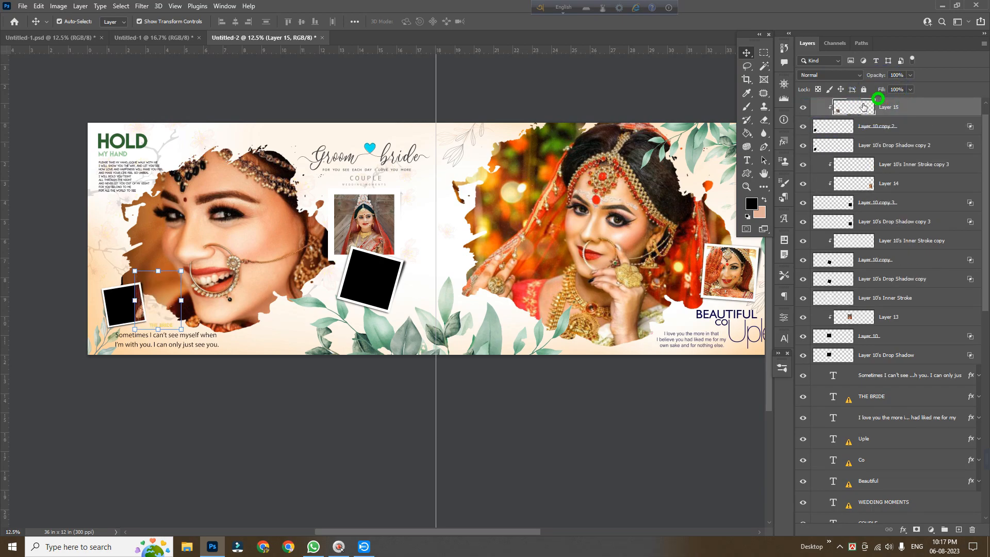
{"action": "key", "text": "ctrl+t"}
{"action": "left_click_drag", "start_coordinate": [158, 297], "coordinate": [127, 304]}
{"action": "key", "text": "Return"}
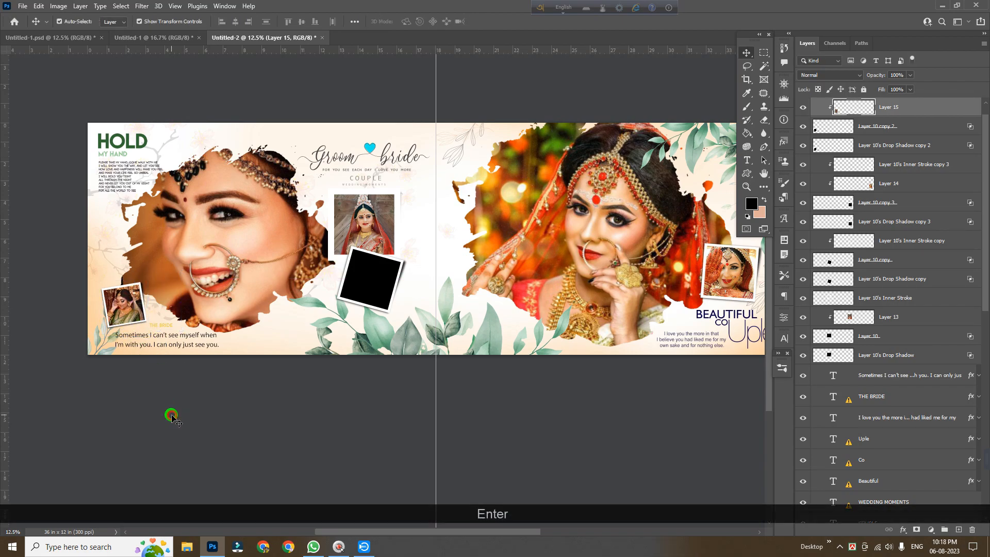
{"action": "key", "text": "space"}
{"action": "left_click_drag", "start_coordinate": [250, 411], "coordinate": [198, 426]}
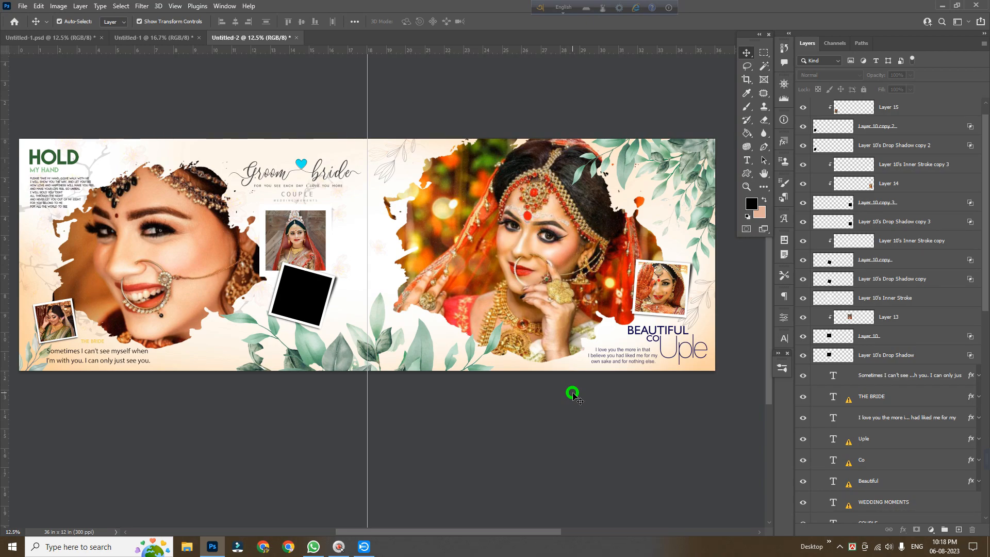
{"action": "scroll", "coordinate": [572, 393], "scroll_direction": "up", "scroll_amount": 3}
{"action": "key", "text": "space"}
{"action": "left_click_drag", "start_coordinate": [502, 479], "coordinate": [514, 481]}
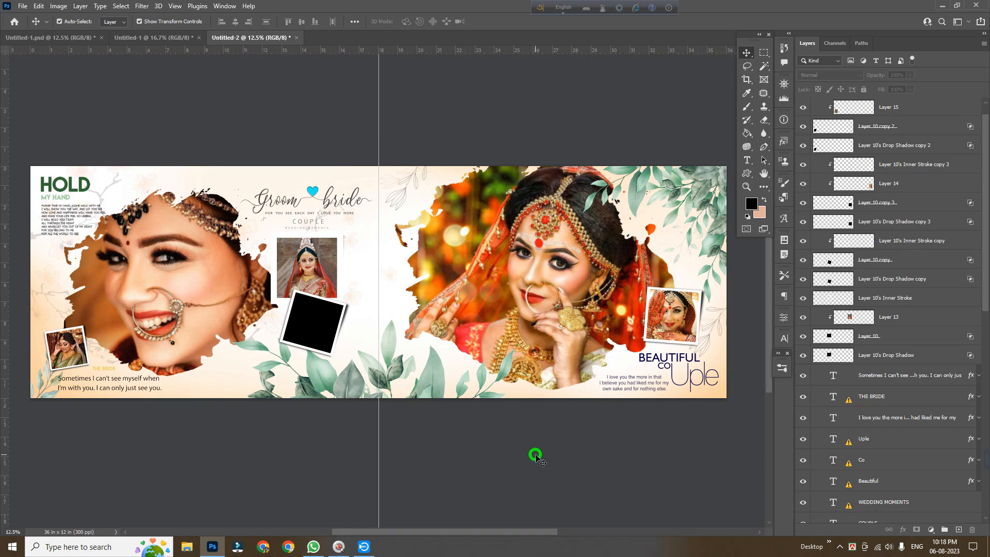
{"action": "scroll", "coordinate": [536, 457], "scroll_direction": "up", "scroll_amount": 1}
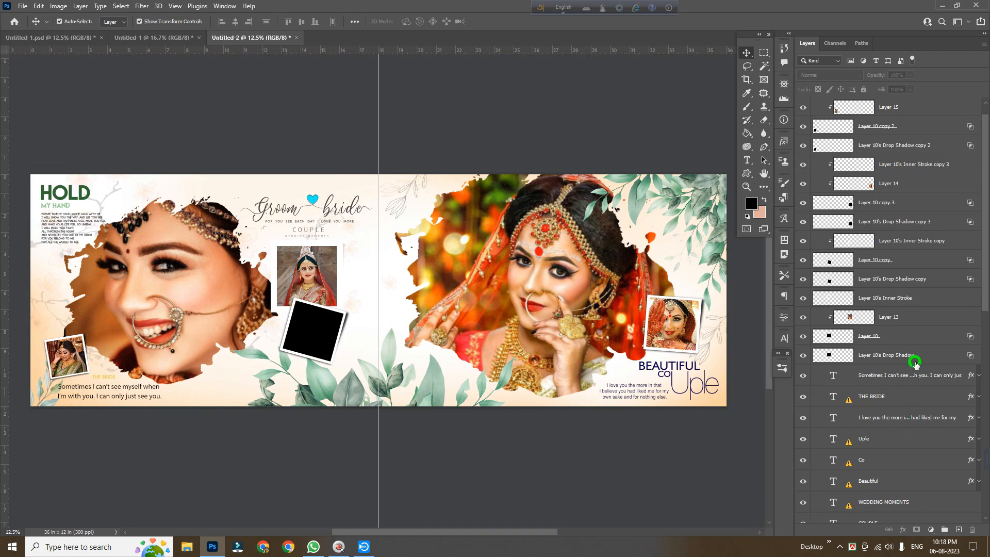
{"action": "scroll", "coordinate": [912, 361], "scroll_direction": "up", "scroll_amount": 1}
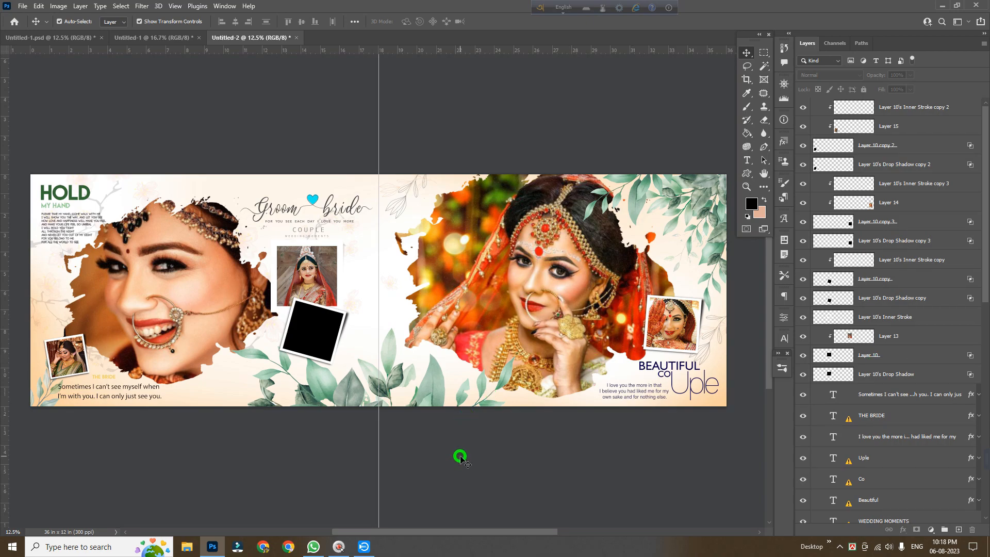